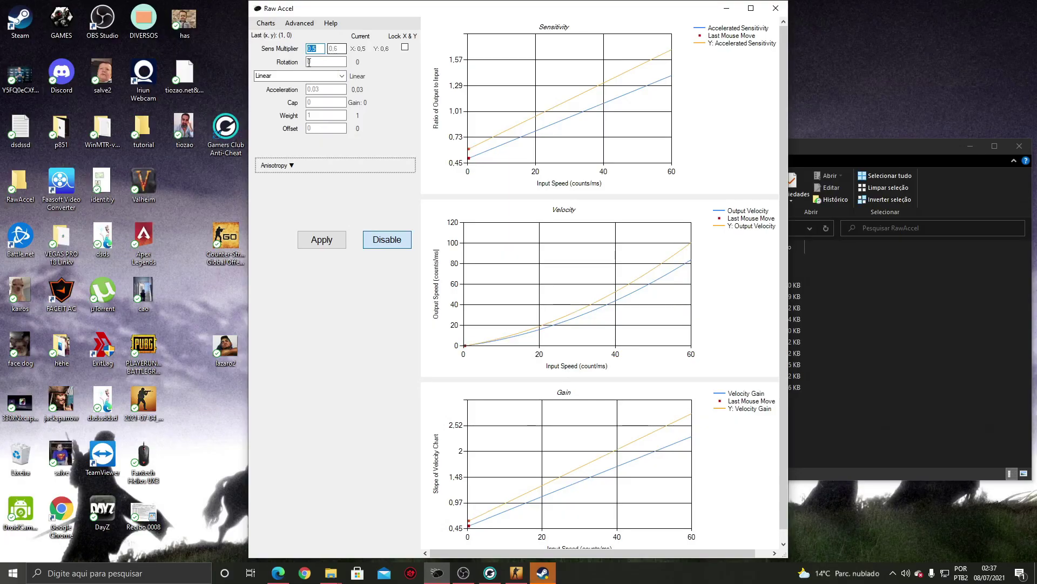
Set the linear acceleration to 0.06 and apply it.
{"action": "left_click", "coordinate": [336, 89]}
{"action": "left_click", "coordinate": [325, 89]}
{"action": "left_click", "coordinate": [322, 239]}
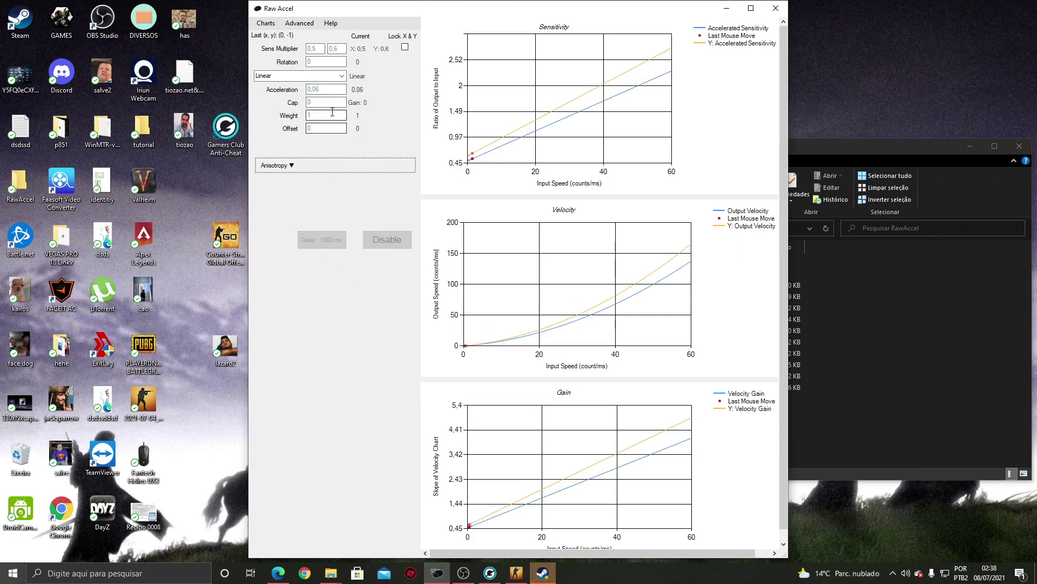
Change the cap style to a sensitivity cap, set the cap to 1.5, and apply it.
{"action": "left_click", "coordinate": [299, 23]}
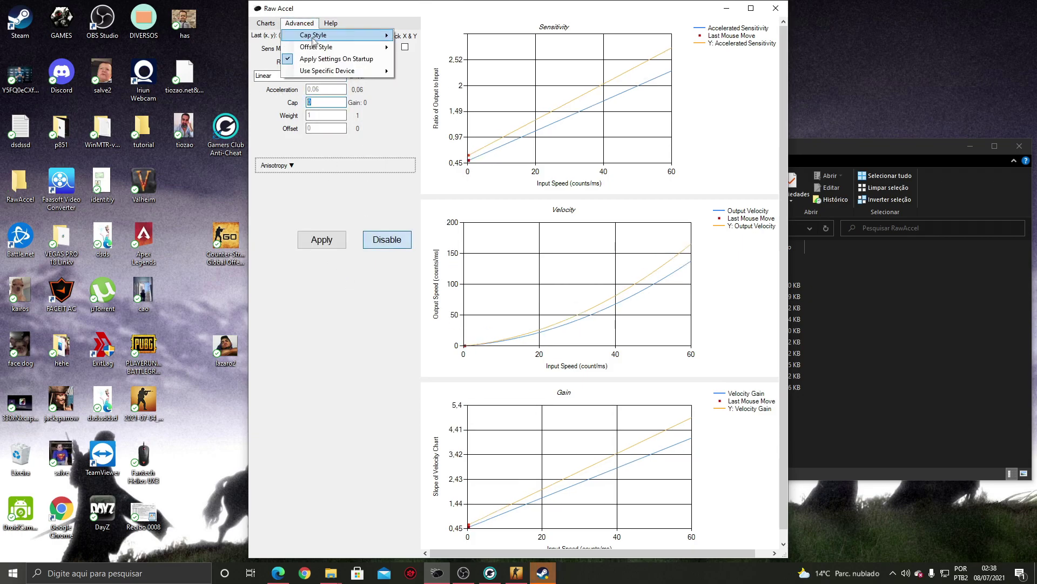
{"action": "mouse_move", "coordinate": [346, 34]}
{"action": "left_click", "coordinate": [422, 48]}
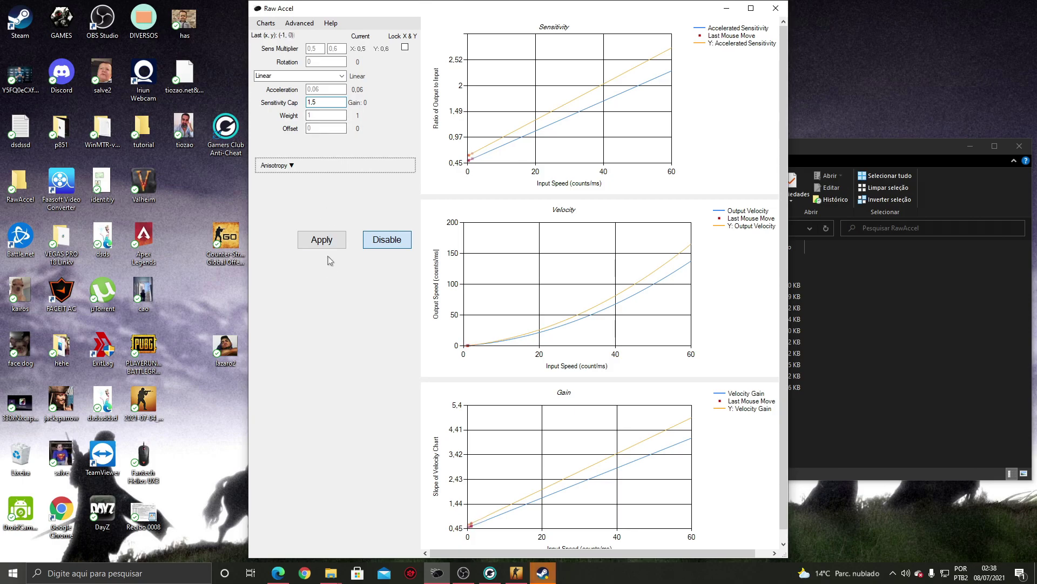
{"action": "left_click", "coordinate": [322, 240]}
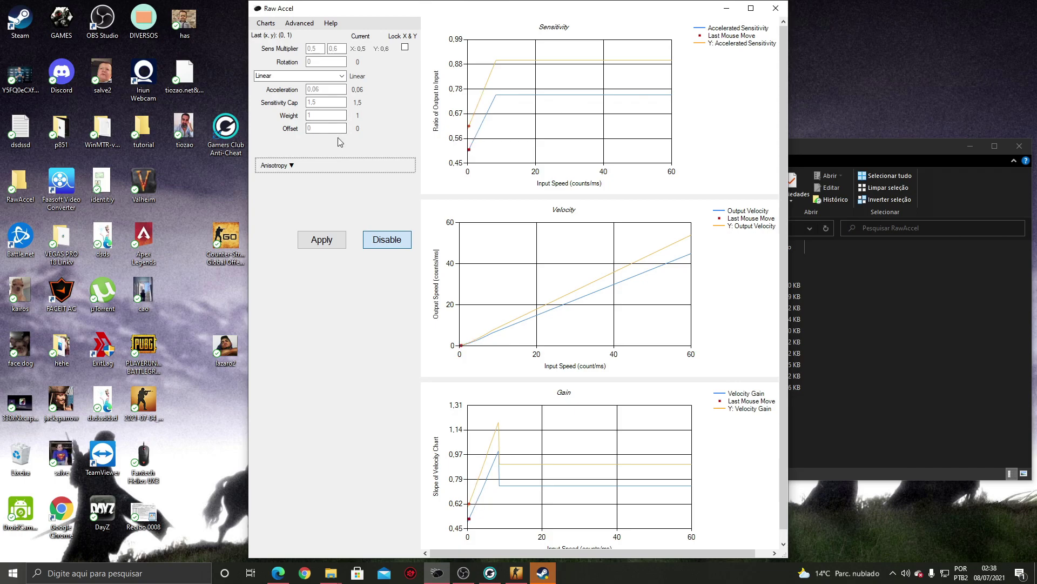
Switch to Counter-Strike: Global Offensive and test the mouse movement in the practice map.
{"action": "left_click", "coordinate": [516, 575]}
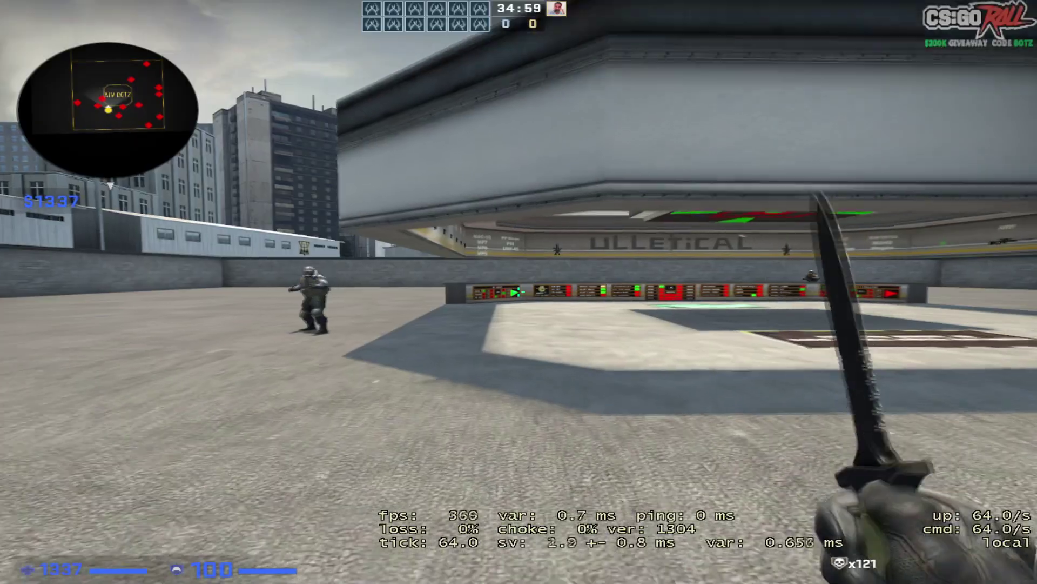
{"action": "key", "text": "w"}
{"action": "left_click", "coordinate": [519, 291]}
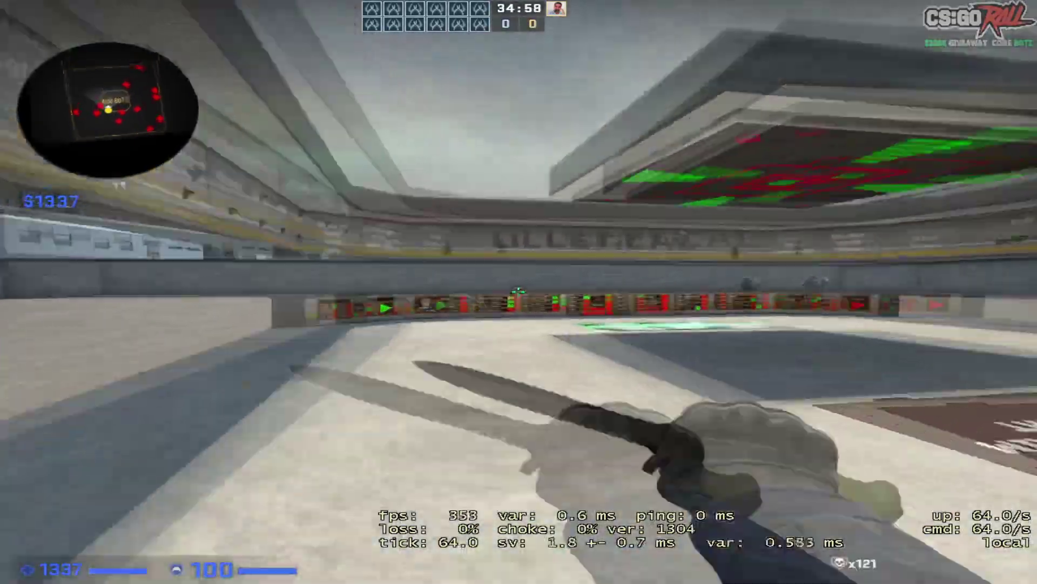
{"action": "key", "text": "w"}
{"action": "left_click", "coordinate": [519, 292]}
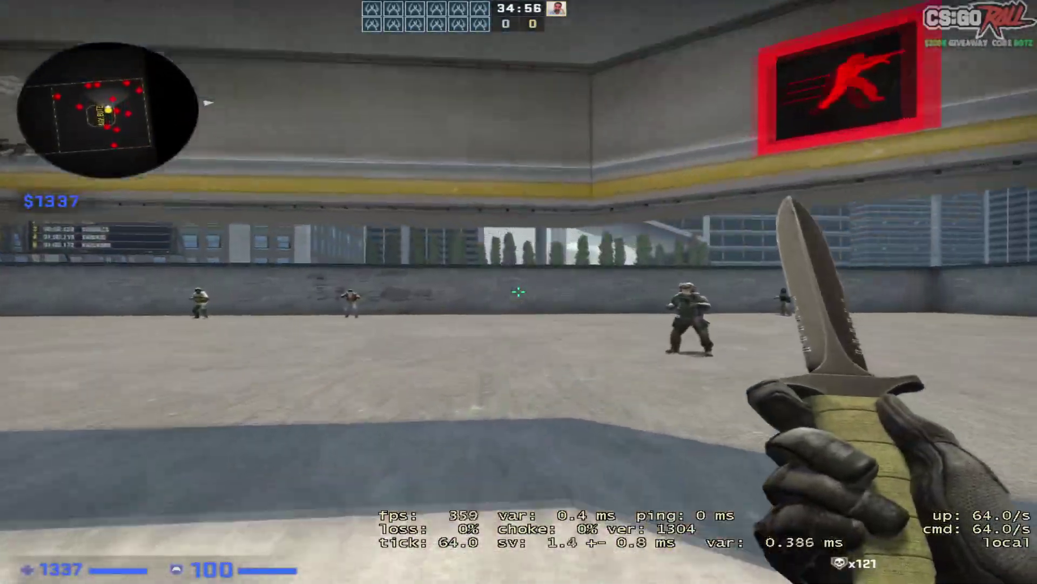
Set the in-game mouse sensitivity to 2.70 in the keyboard and mouse settings and return to the match.
{"action": "key", "text": "Escape"}
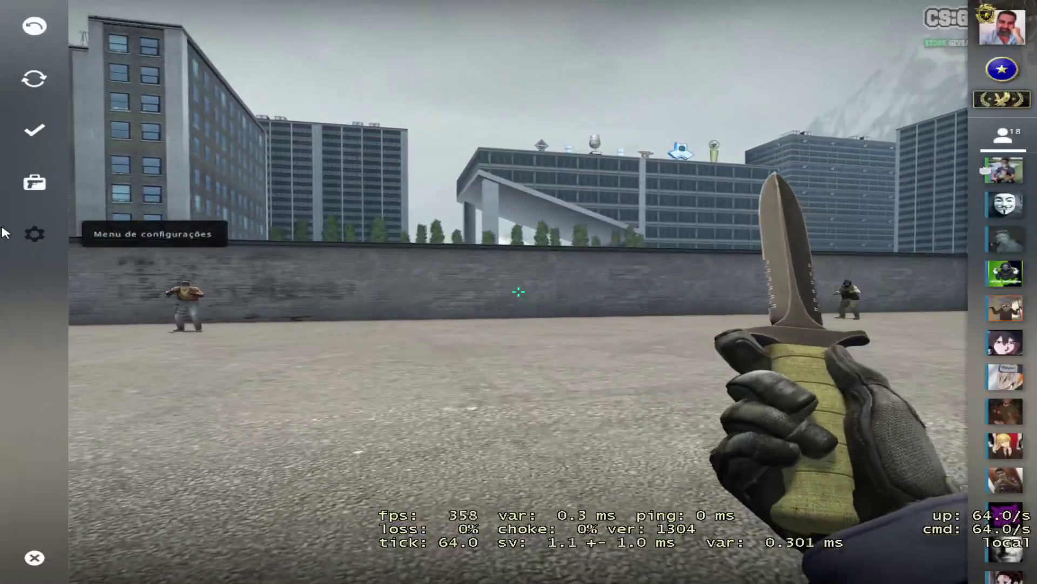
{"action": "left_click", "coordinate": [35, 234]}
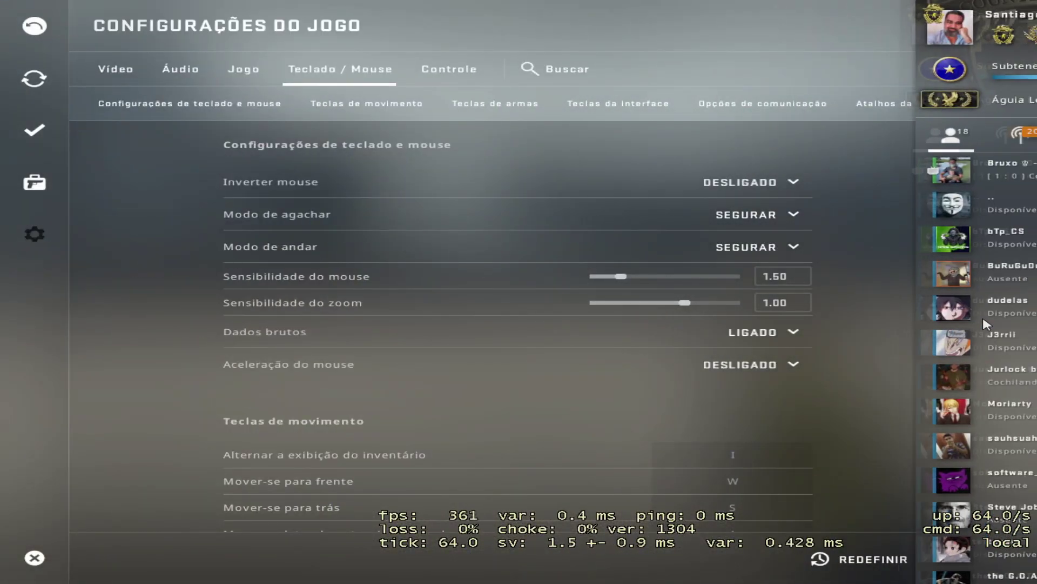
{"action": "left_click_drag", "start_coordinate": [806, 273], "coordinate": [649, 259]}
{"action": "key", "text": "BackSpace"}
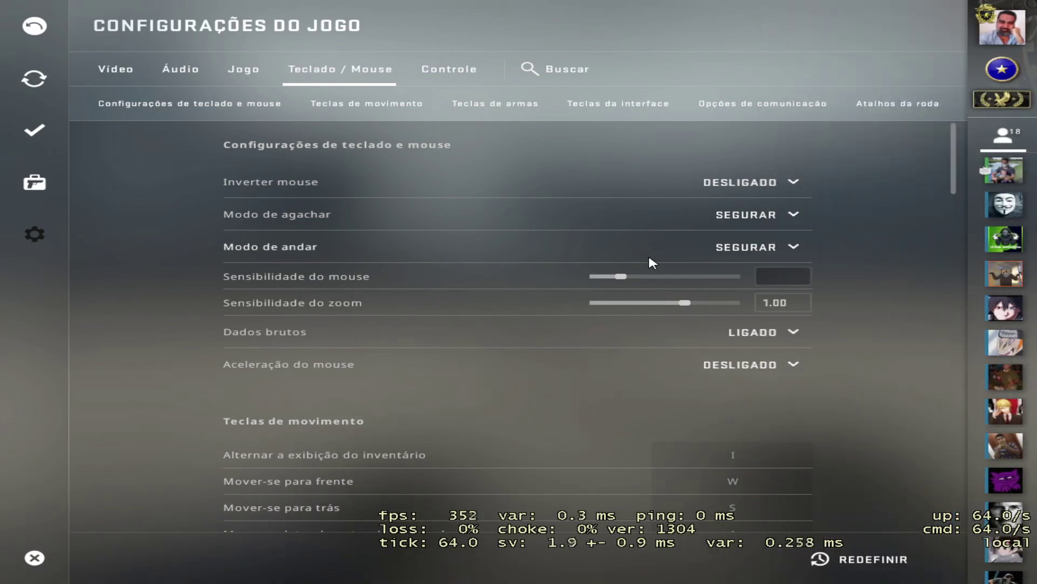
{"action": "type", "text": "2.70"}
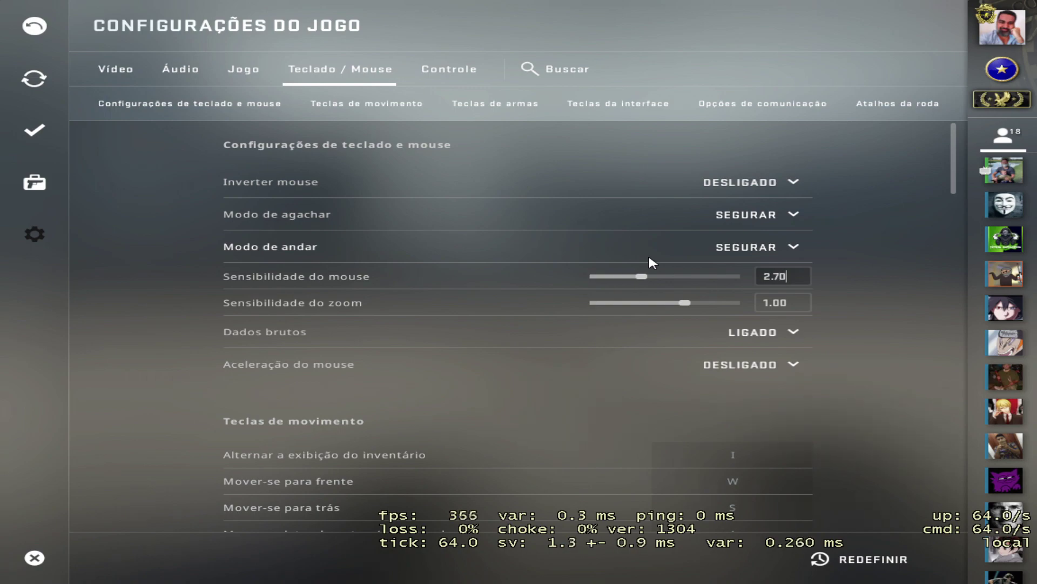
{"action": "key", "text": "Escape"}
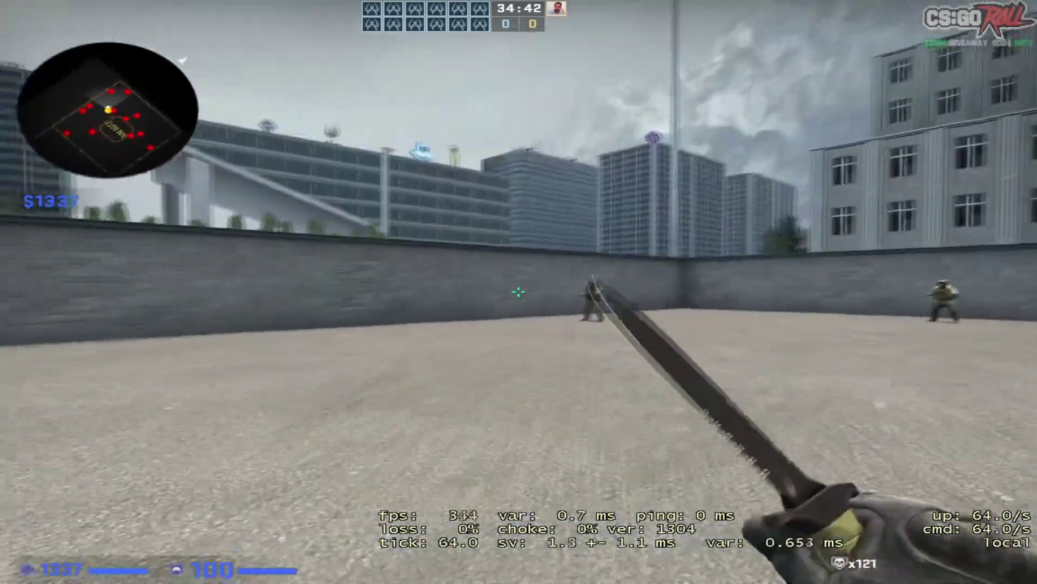
Switch back to Raw Accel, set the linear acceleration to 0, and apply it.
{"action": "key", "text": "1"}
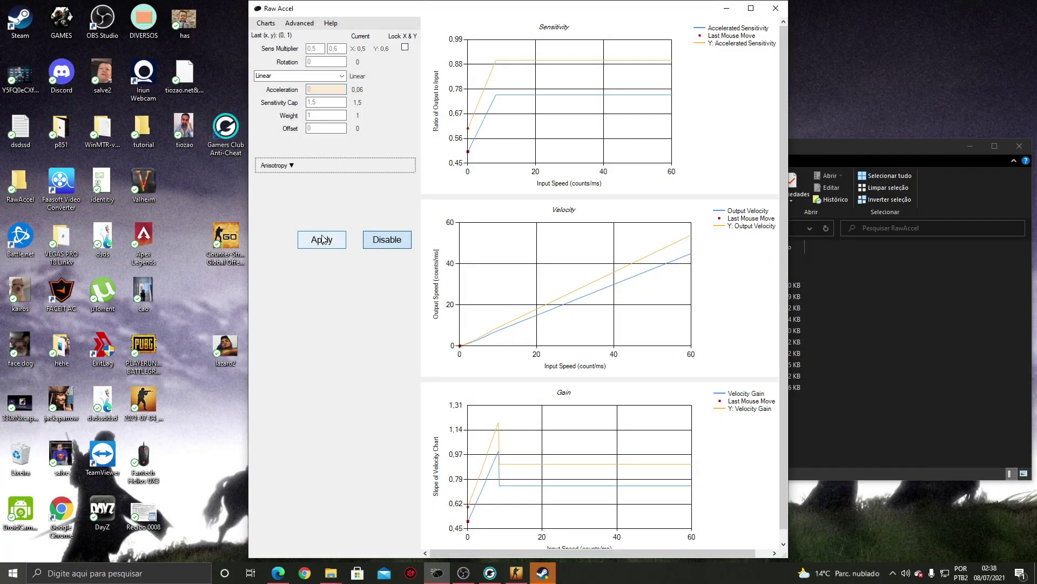
{"action": "left_click", "coordinate": [321, 240]}
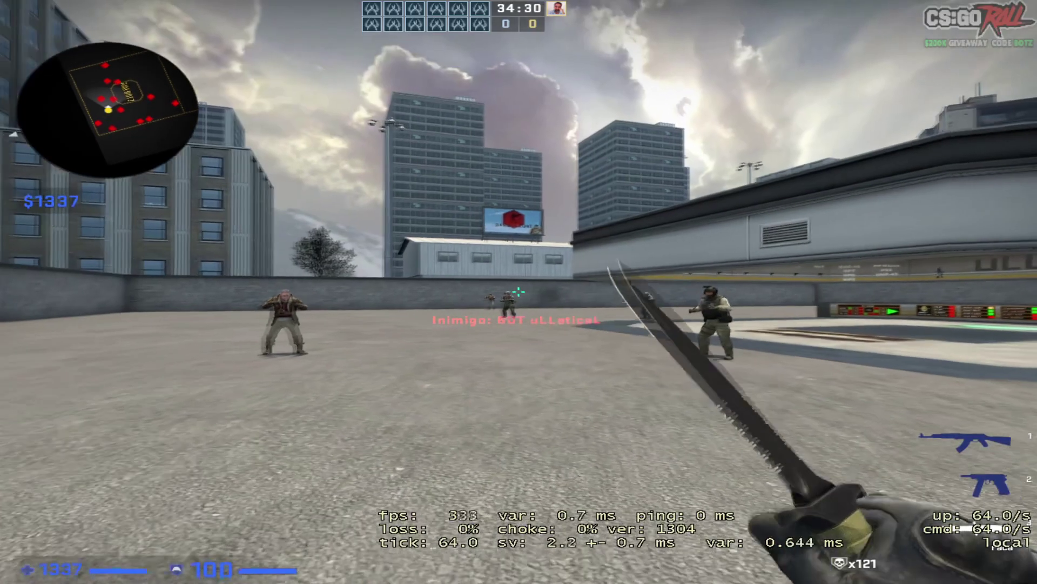
{"action": "key", "text": "1"}
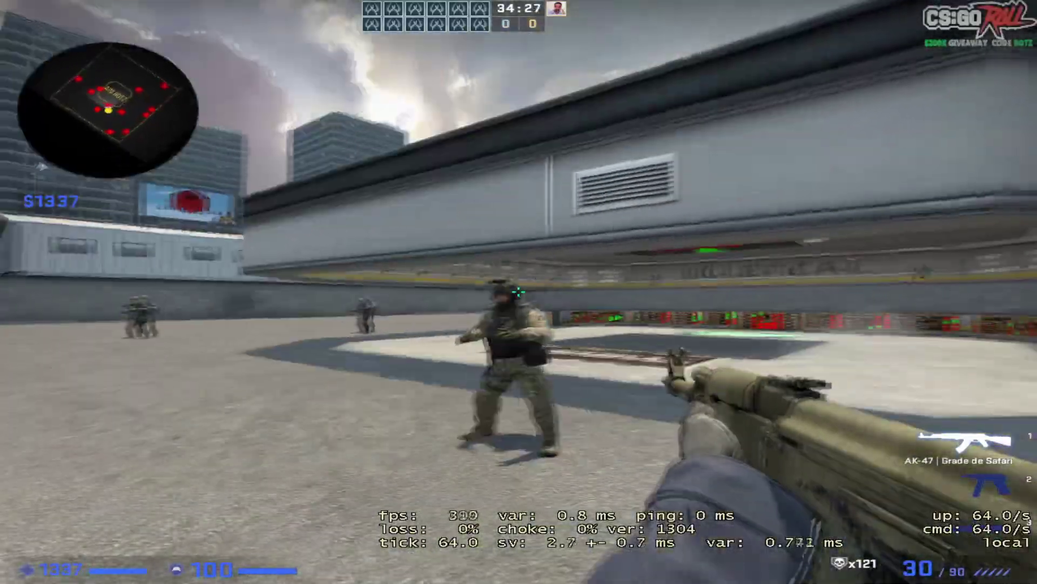
{"action": "left_click", "coordinate": [519, 291]}
{"action": "left_click", "coordinate": [520, 293]}
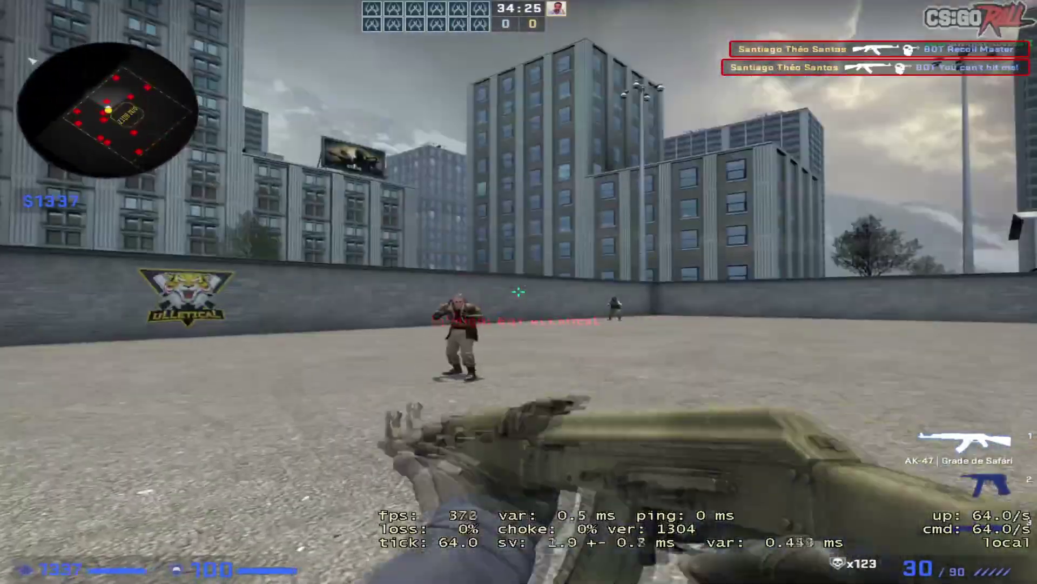
{"action": "left_click", "coordinate": [519, 291]}
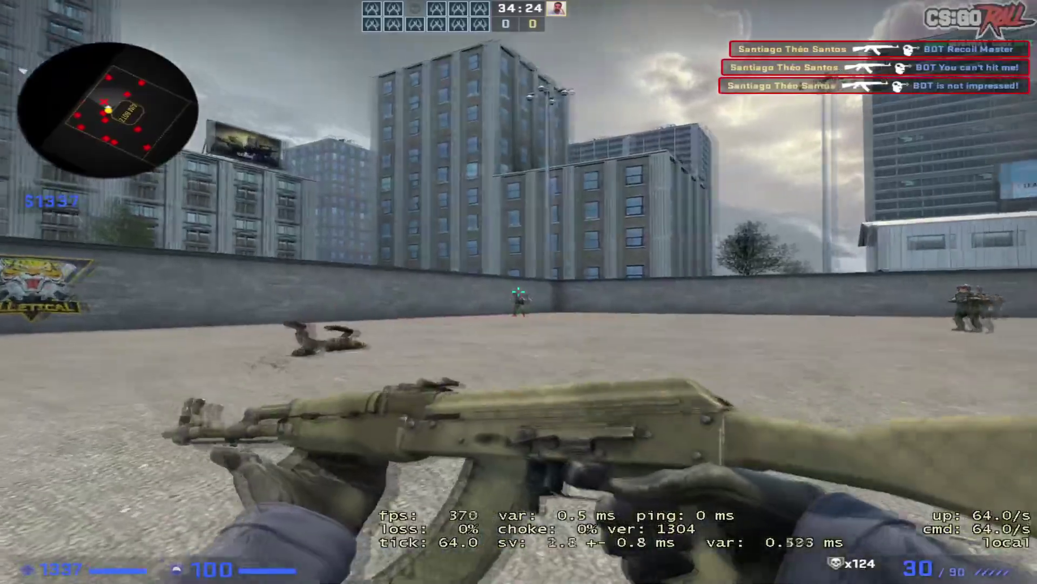
{"action": "key", "text": "3"}
{"action": "key", "text": "w"}
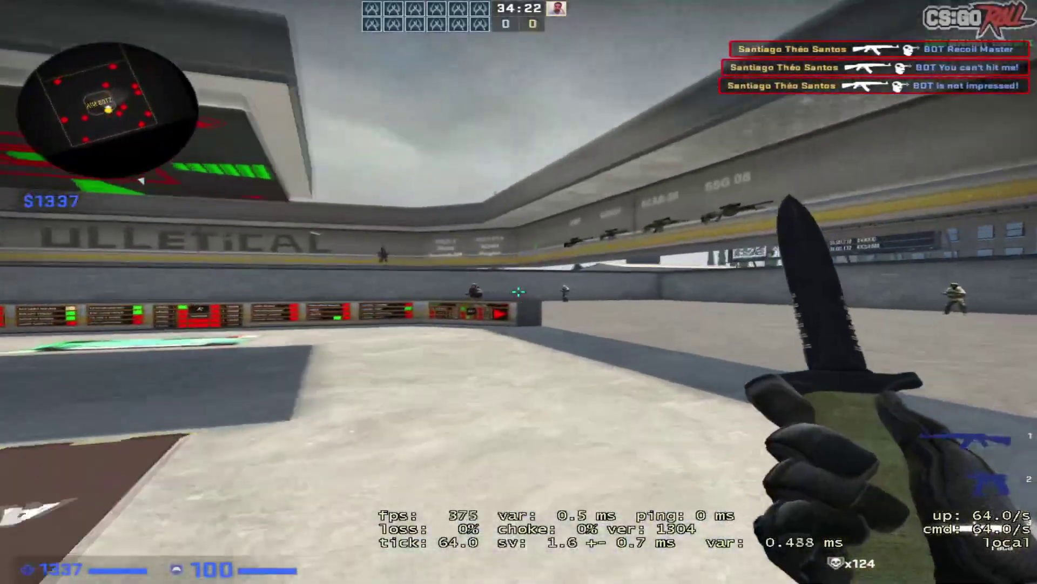
{"action": "key", "text": "1"}
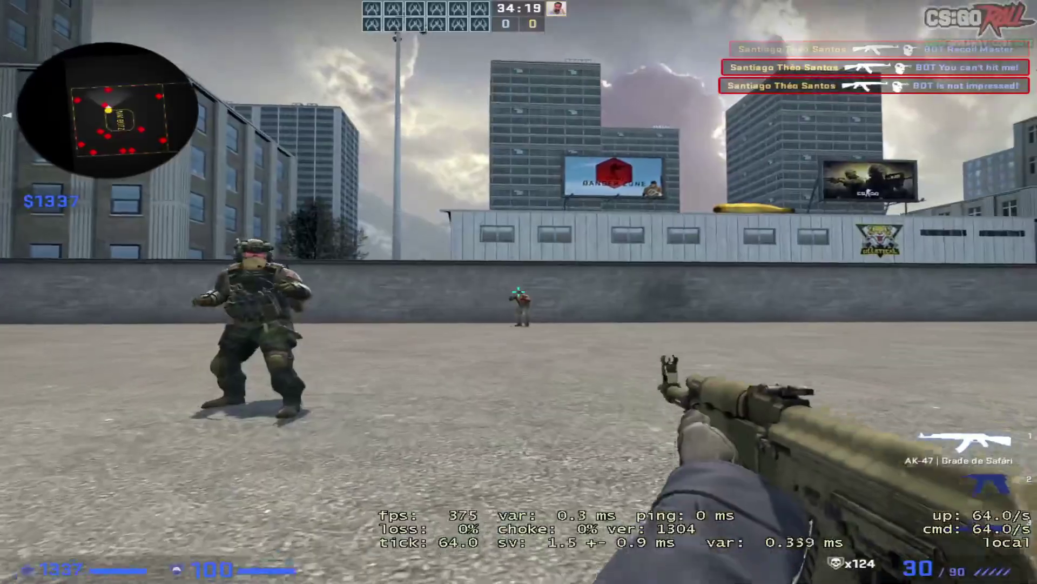
{"action": "left_click", "coordinate": [519, 291]}
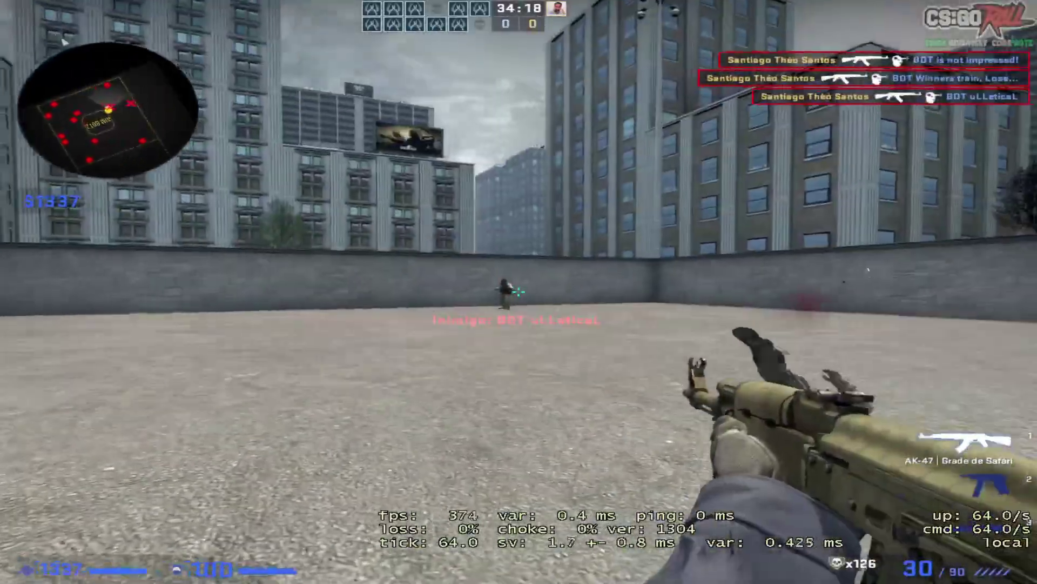
{"action": "left_click", "coordinate": [520, 292]}
{"action": "key", "text": "3"}
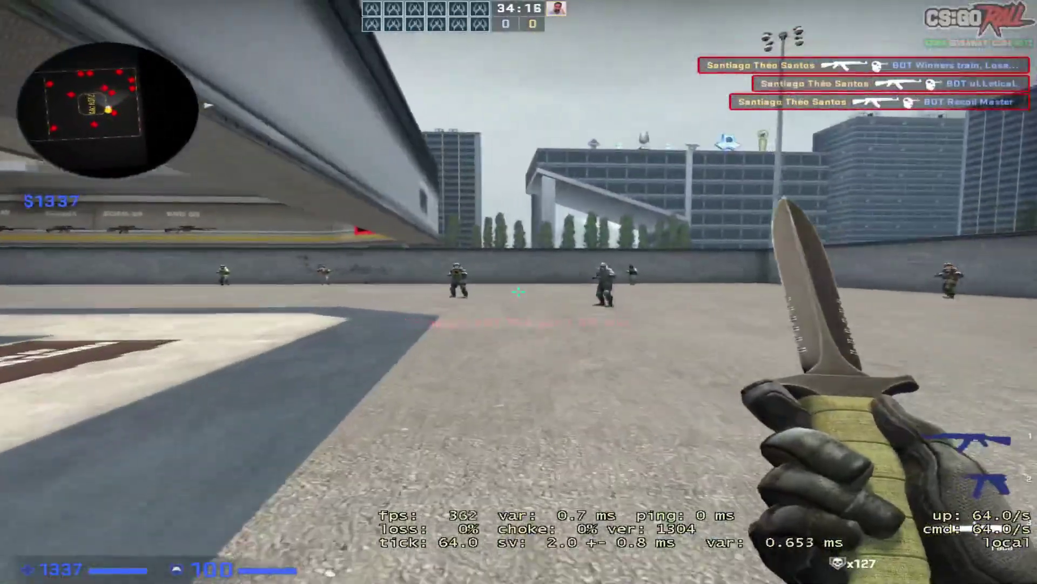
{"action": "key", "text": "1"}
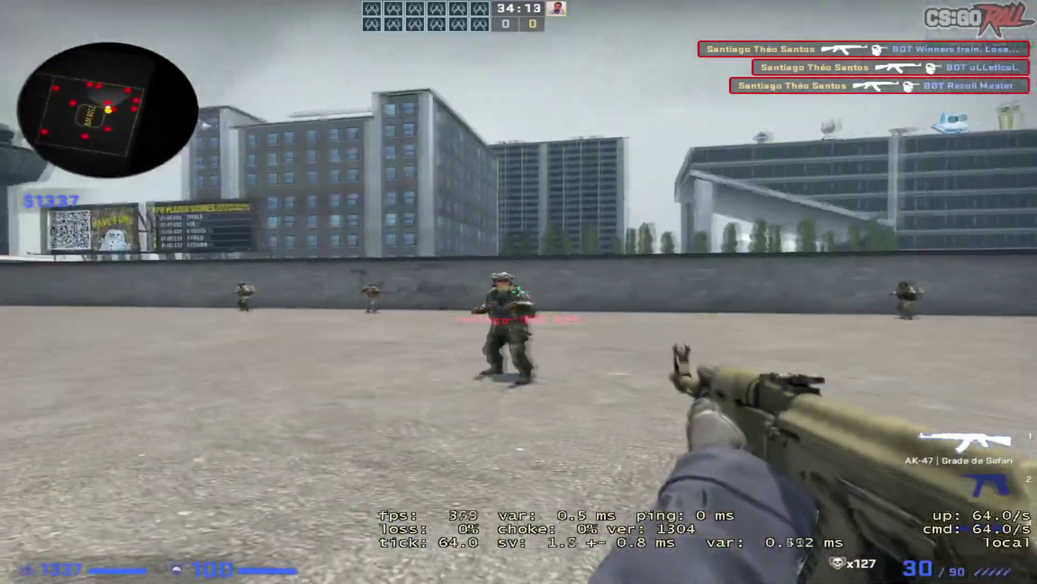
{"action": "left_click", "coordinate": [518, 292]}
{"action": "left_click", "coordinate": [518, 291]}
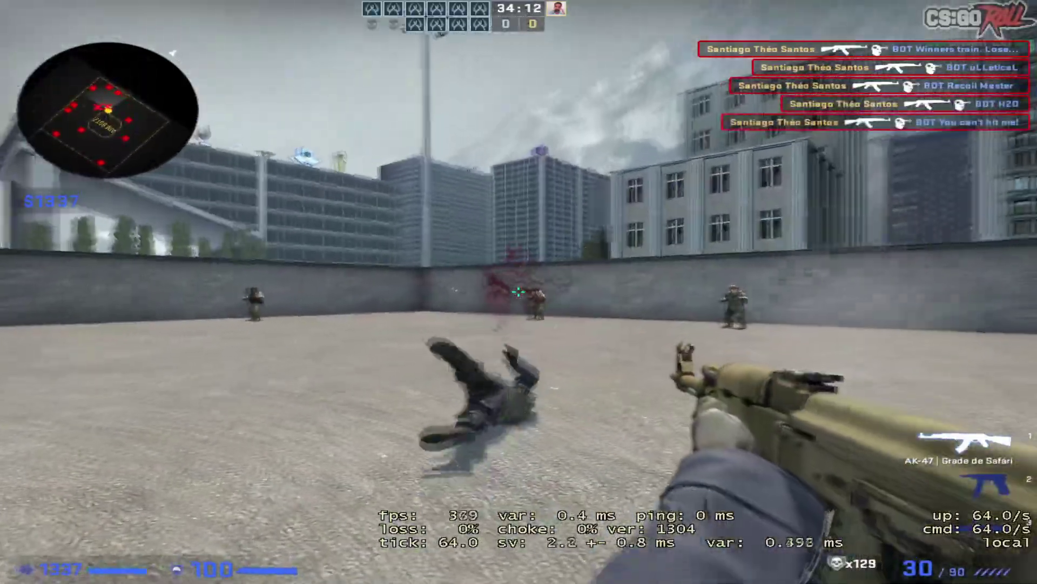
{"action": "left_click", "coordinate": [519, 292]}
{"action": "key", "text": "3"}
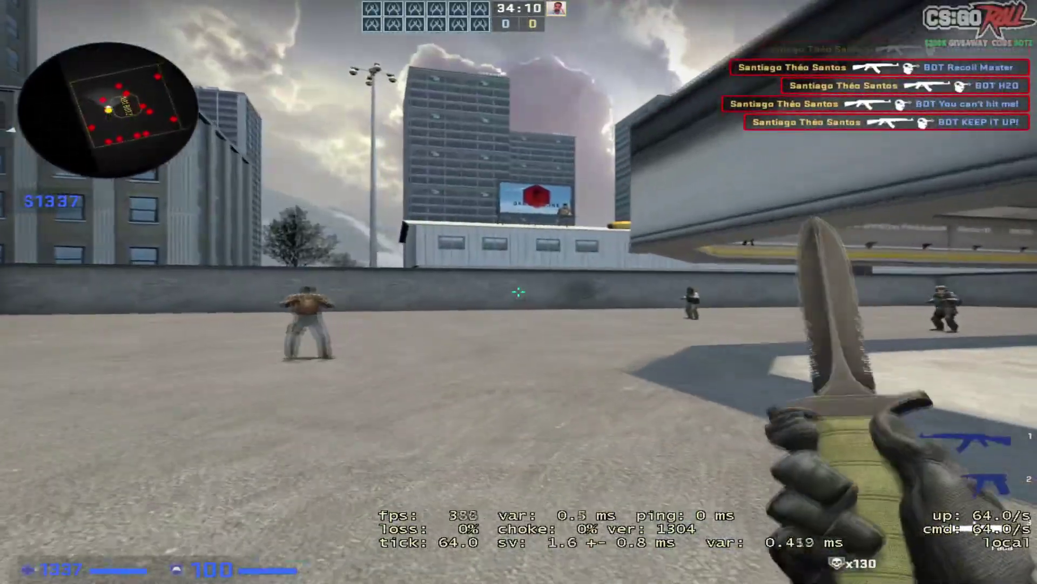
{"action": "key", "text": "w"}
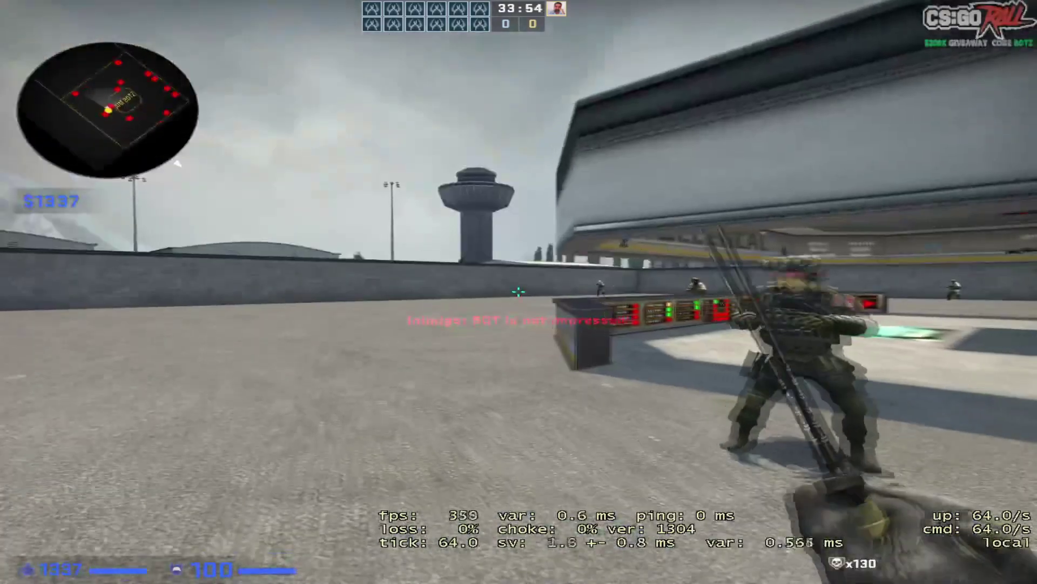
{"action": "key", "text": "w"}
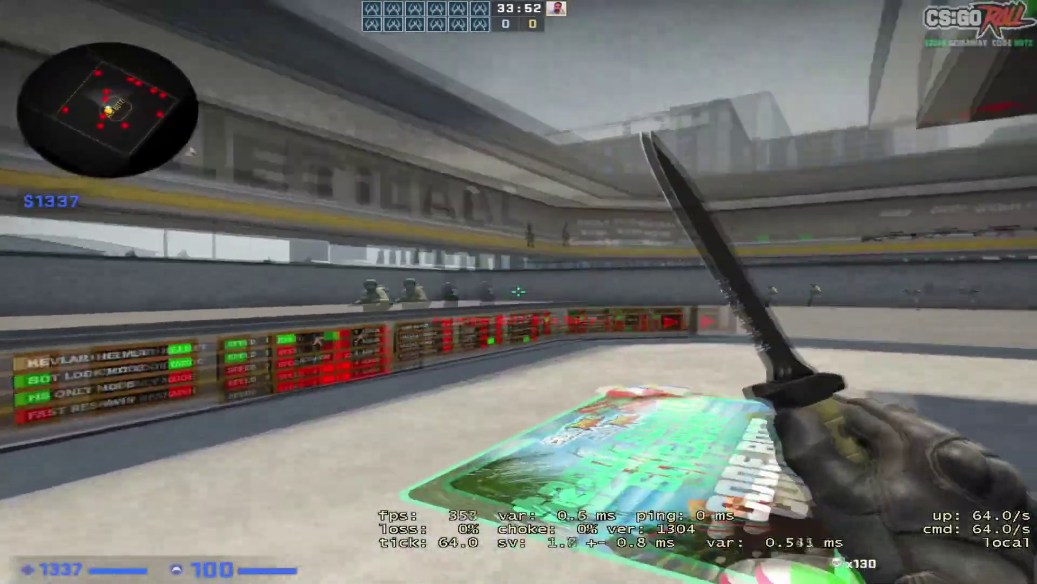
{"action": "key", "text": "w"}
{"action": "key", "text": "1"}
{"action": "key", "text": "3"}
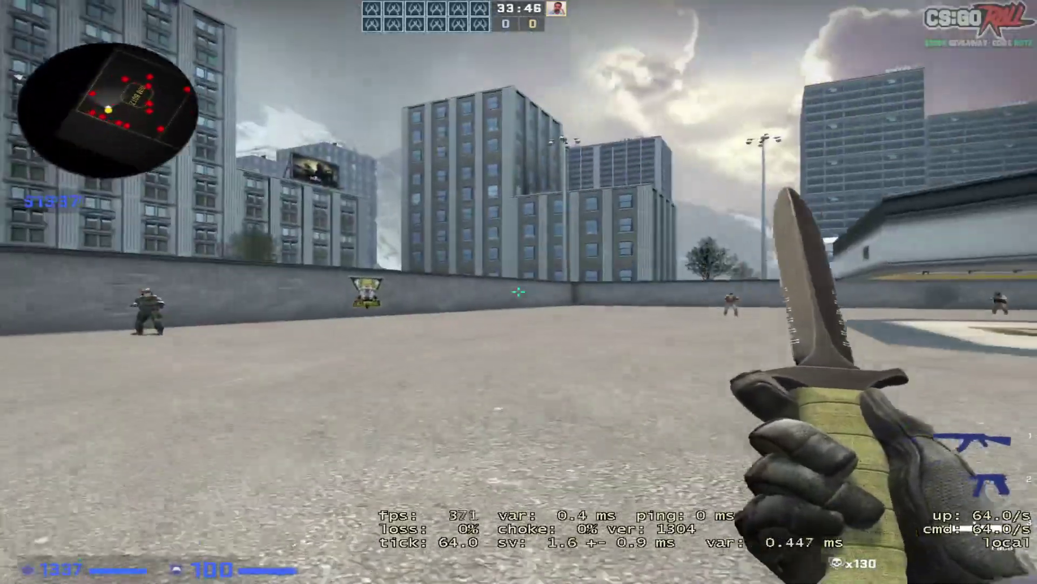
{"action": "key", "text": "w"}
{"action": "left_click", "coordinate": [518, 292]}
{"action": "key", "text": "w"}
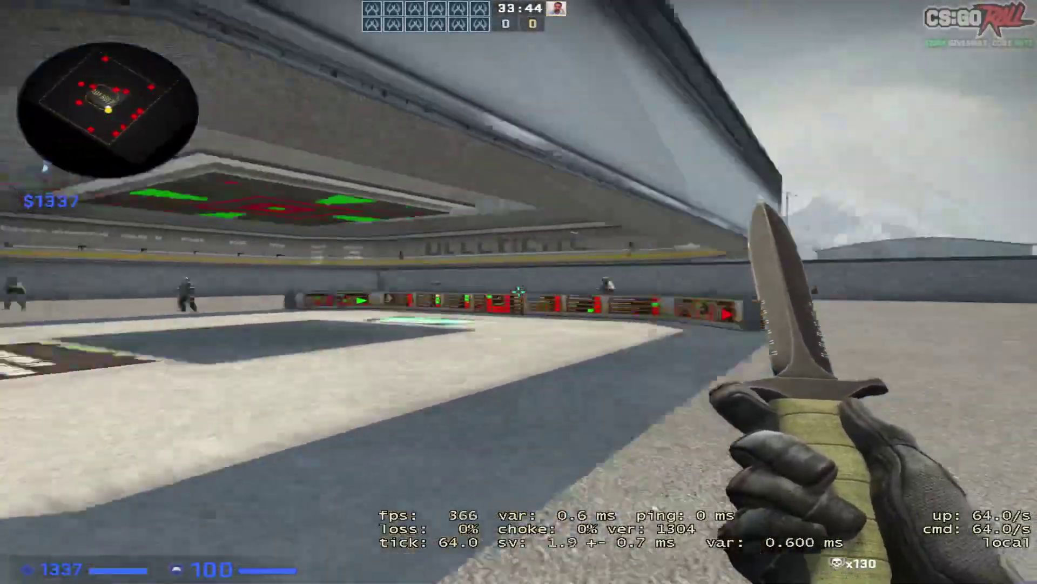
{"action": "left_click", "coordinate": [519, 293]}
{"action": "key", "text": "w"}
{"action": "left_click", "coordinate": [518, 292]}
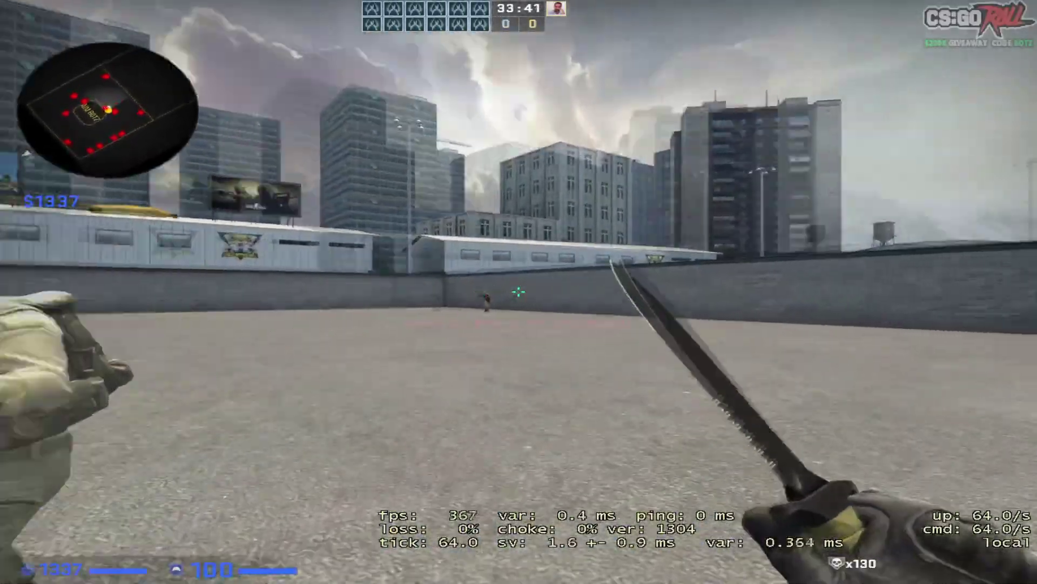
{"action": "key", "text": "w"}
{"action": "left_click", "coordinate": [519, 292]}
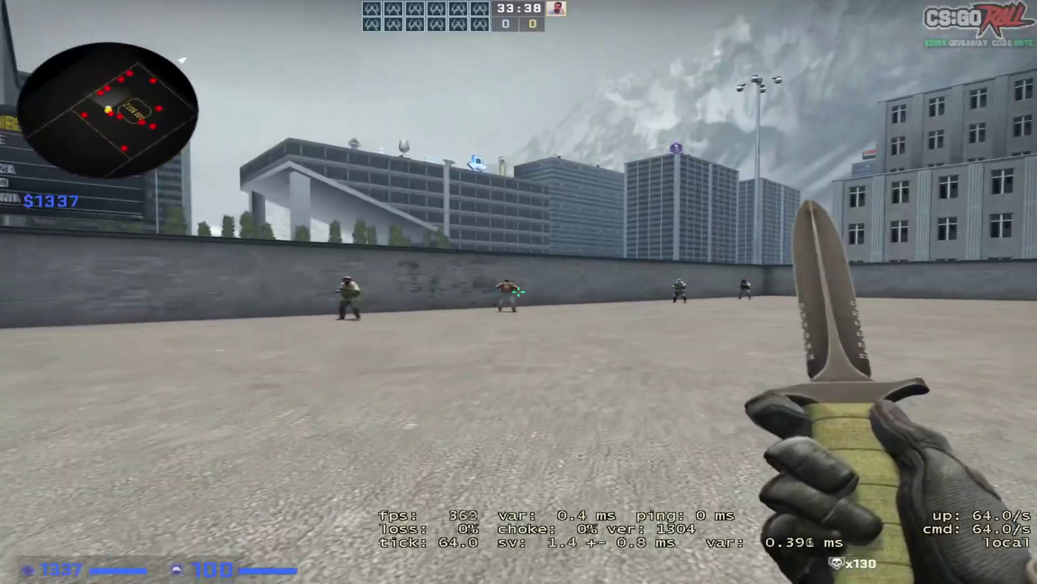
{"action": "key", "text": "1"}
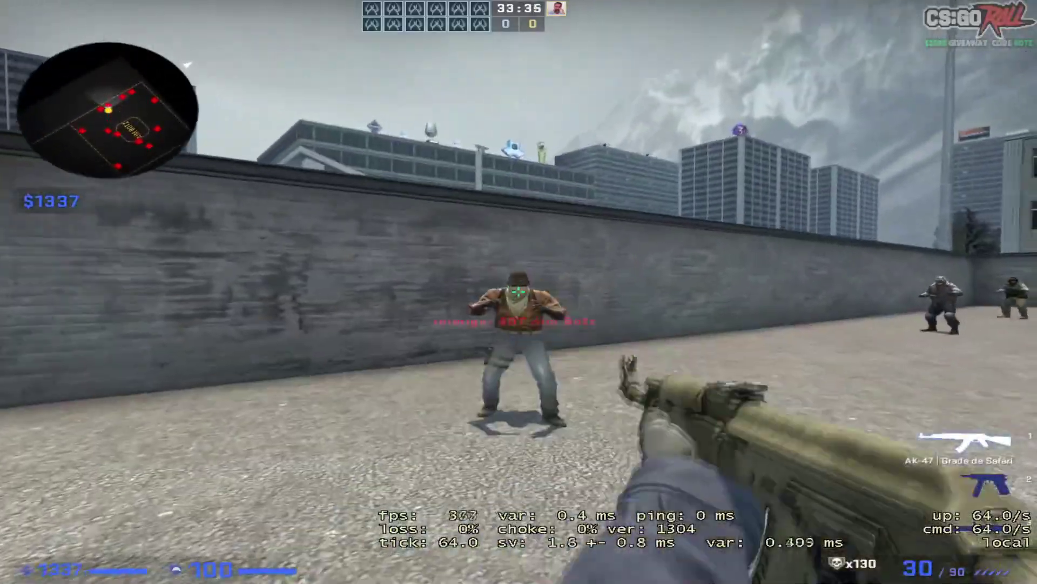
{"action": "left_click", "coordinate": [519, 292]}
{"action": "left_click", "coordinate": [518, 292]}
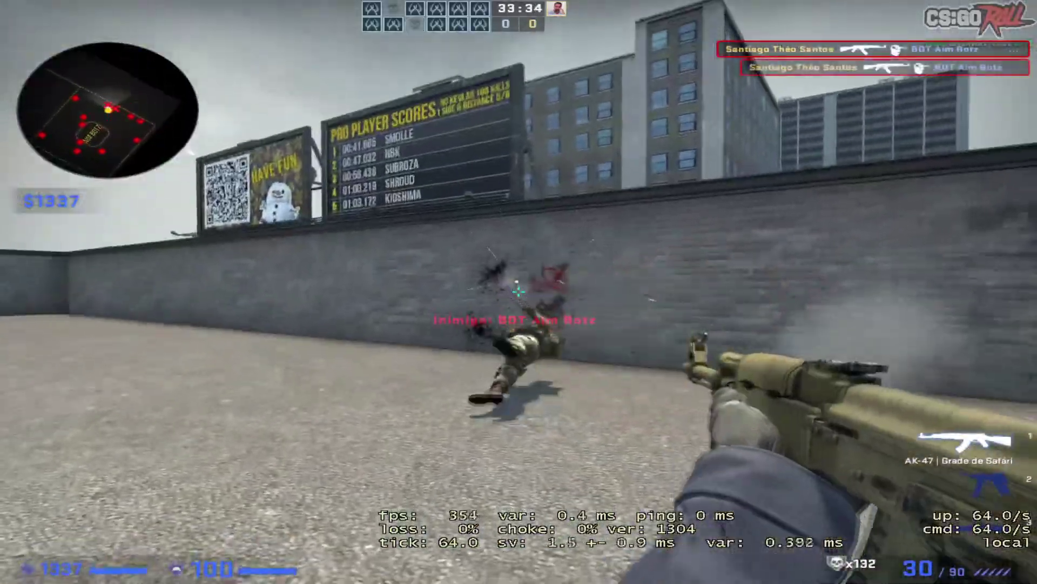
{"action": "key", "text": "3"}
{"action": "key", "text": "w"}
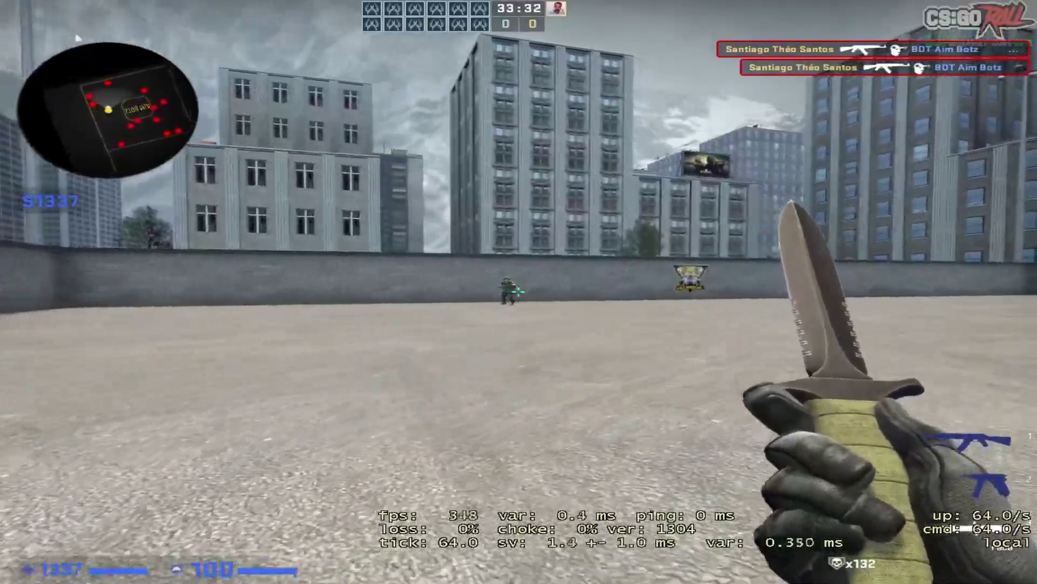
{"action": "left_click", "coordinate": [519, 291]}
{"action": "key", "text": "w"}
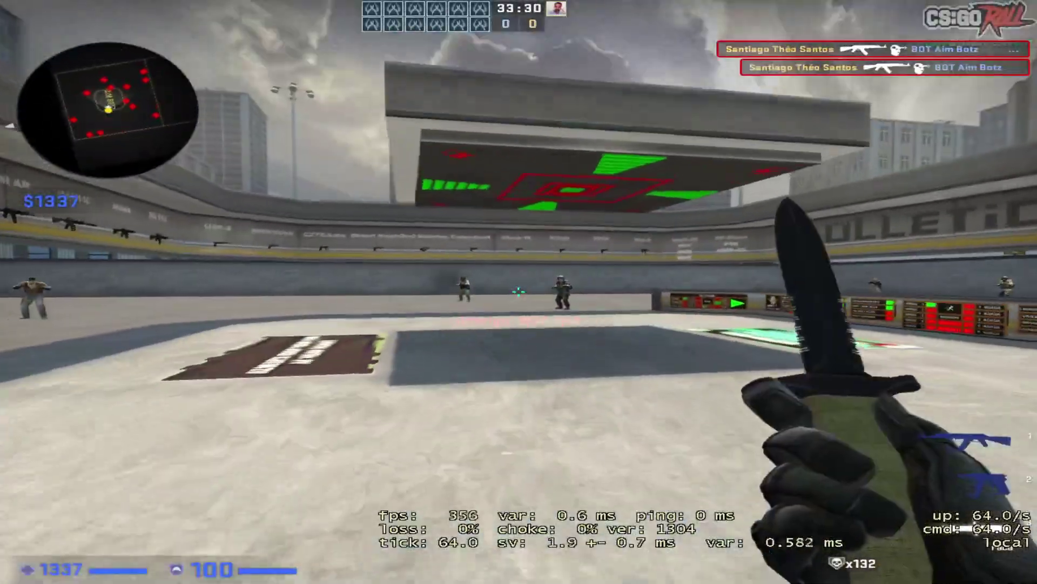
{"action": "left_click", "coordinate": [519, 292]}
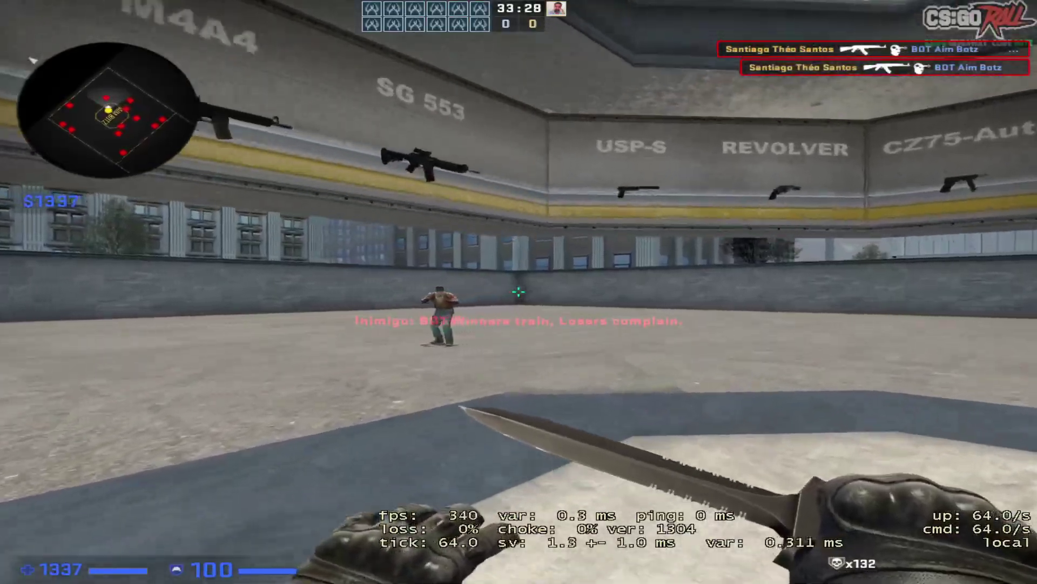
Test the mouse movement in the practice map by running around with the knife and turning the view.
{"action": "key", "text": "f"}
{"action": "key", "text": "w"}
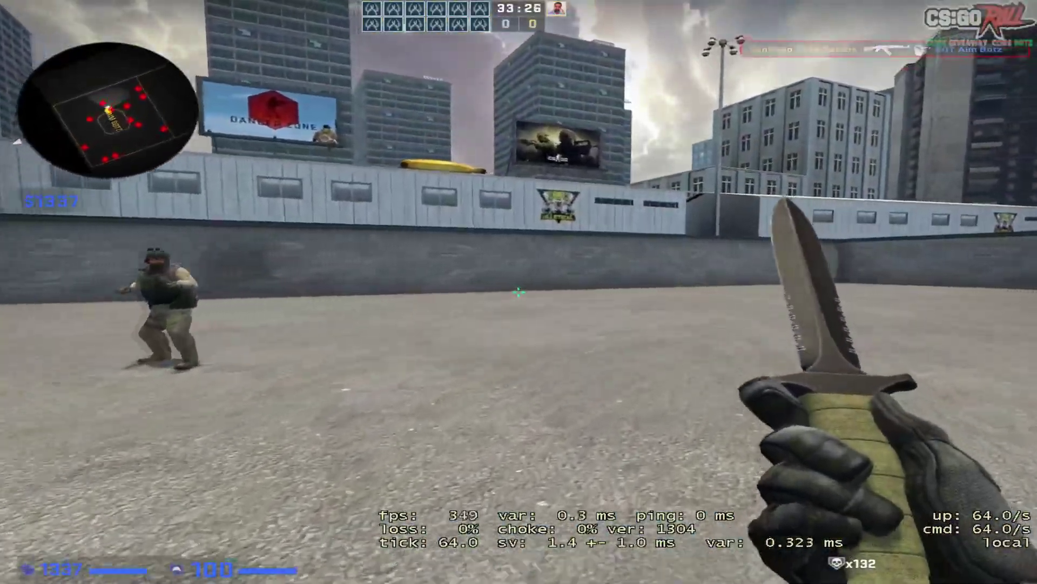
{"action": "left_click", "coordinate": [519, 291]}
{"action": "key", "text": "f"}
{"action": "key", "text": "w"}
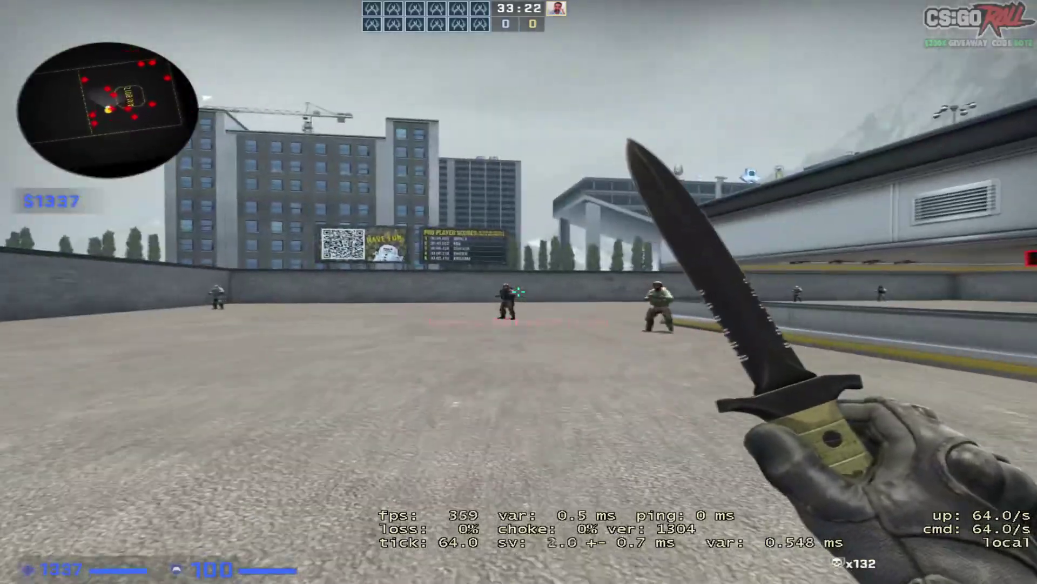
{"action": "key", "text": "w"}
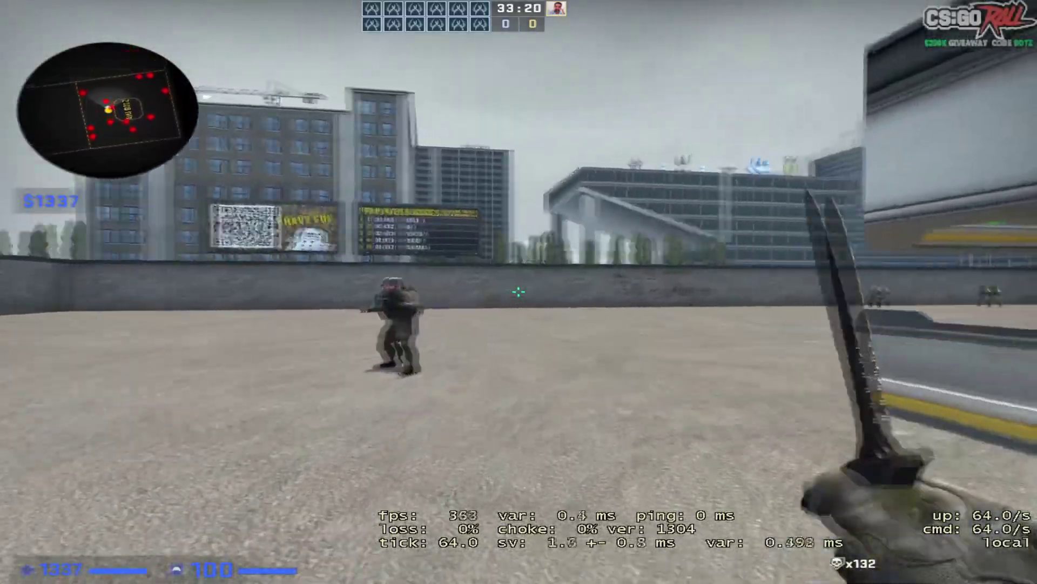
{"action": "left_click", "coordinate": [519, 291]}
{"action": "key", "text": "f"}
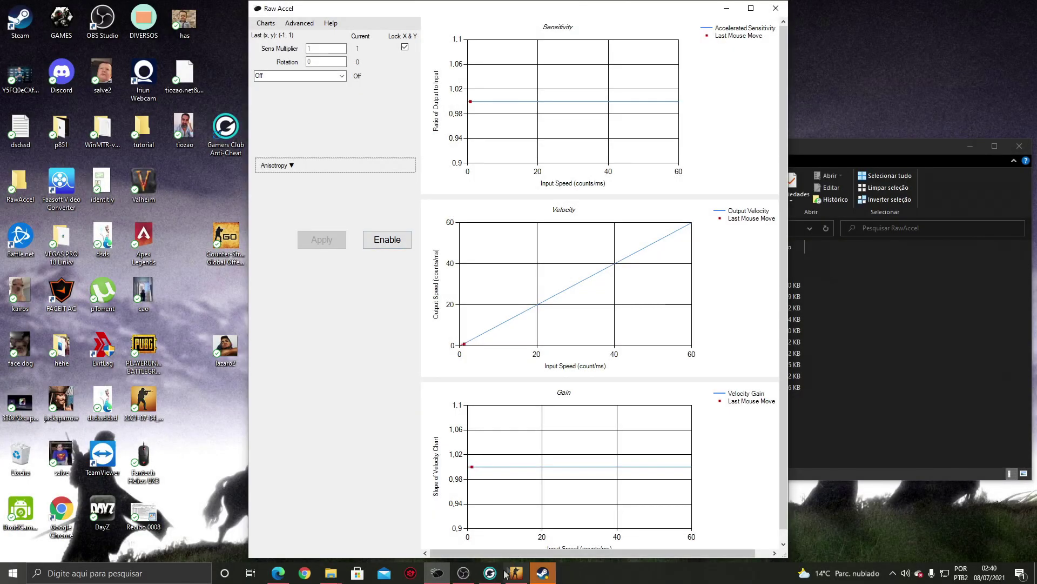
Switch to Counter-Strike: Global Offensive, set the in-game mouse sensitivity to 2.00, and return to the match.
{"action": "left_click", "coordinate": [510, 572]}
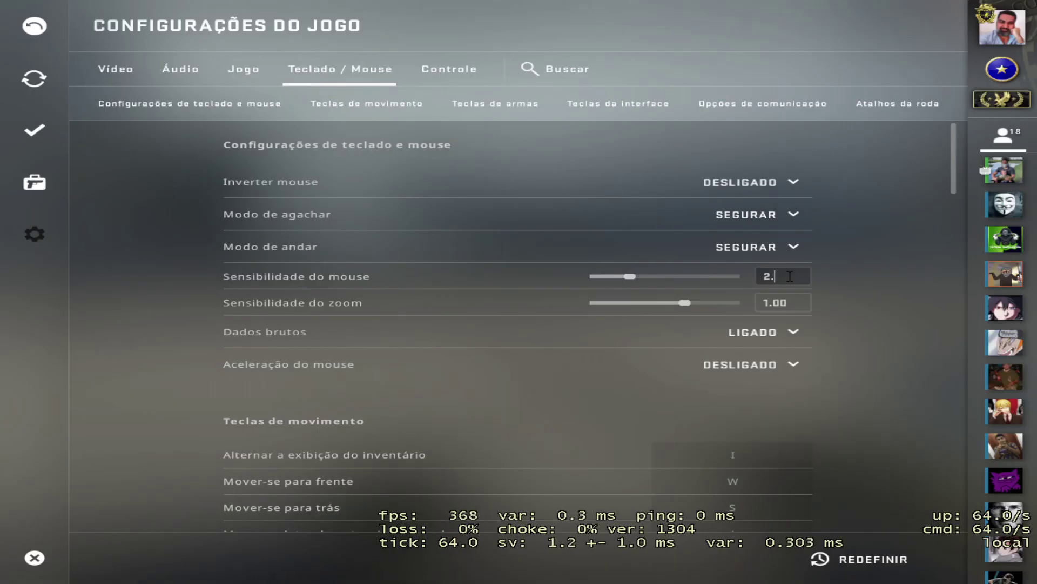
{"action": "key", "text": "Escape"}
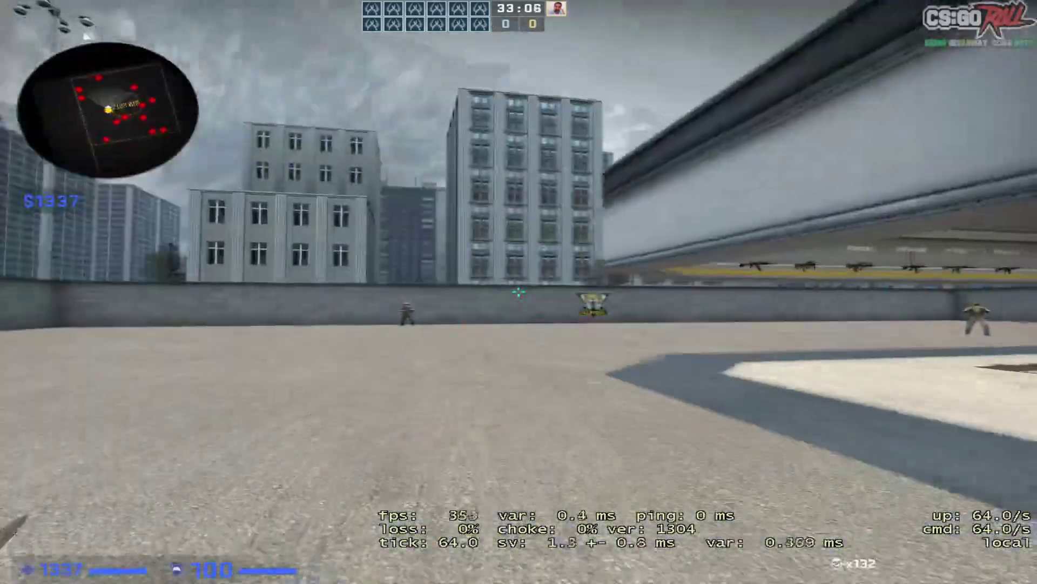
Test the aim at 2.00 sensitivity by shooting bots with the AK-47, switching between rifle and knife.
{"action": "key", "text": "1"}
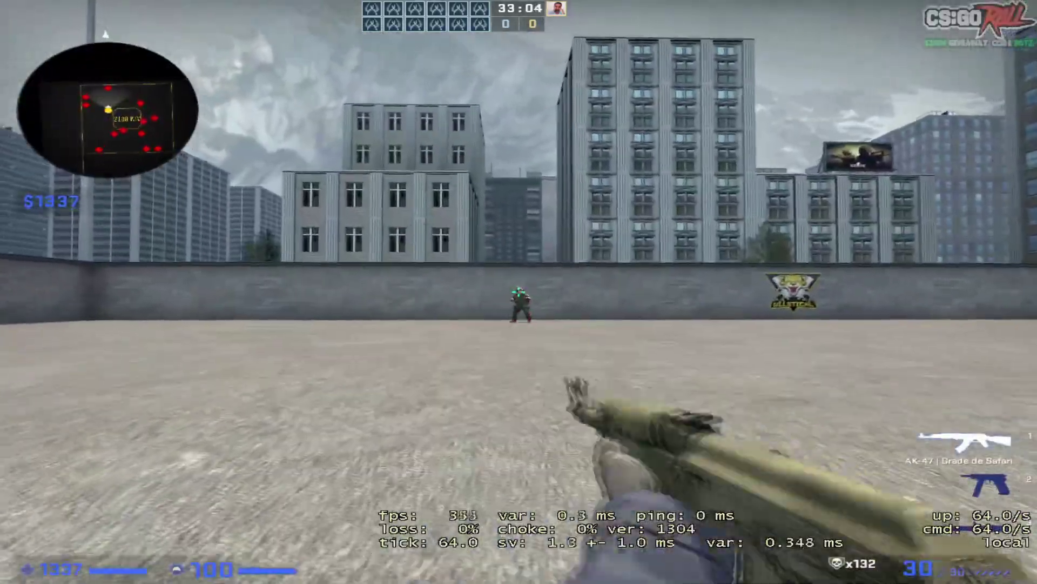
{"action": "left_click", "coordinate": [519, 291]}
{"action": "key", "text": "3"}
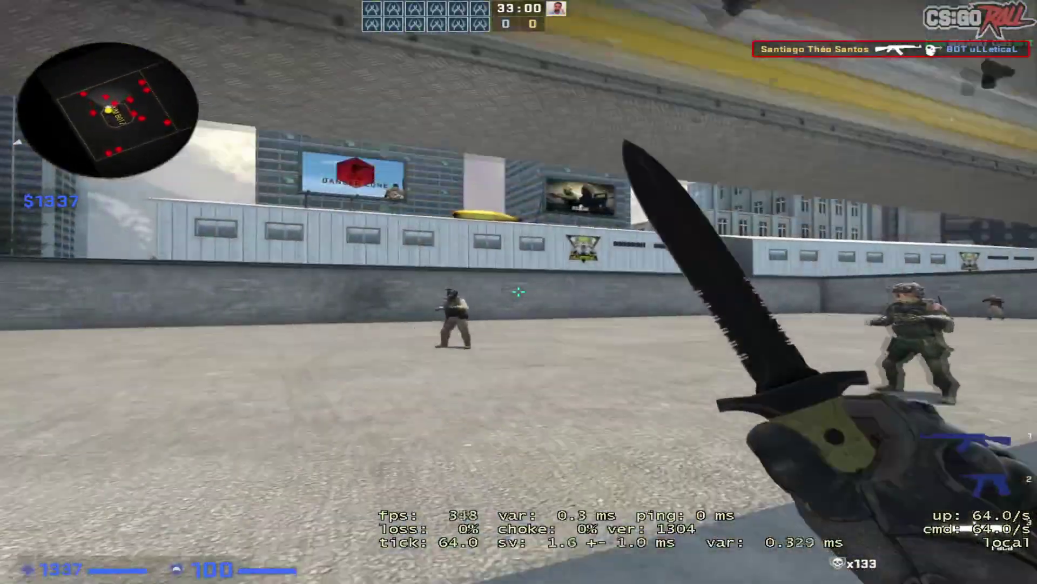
{"action": "left_click", "coordinate": [519, 291]}
{"action": "key", "text": "1"}
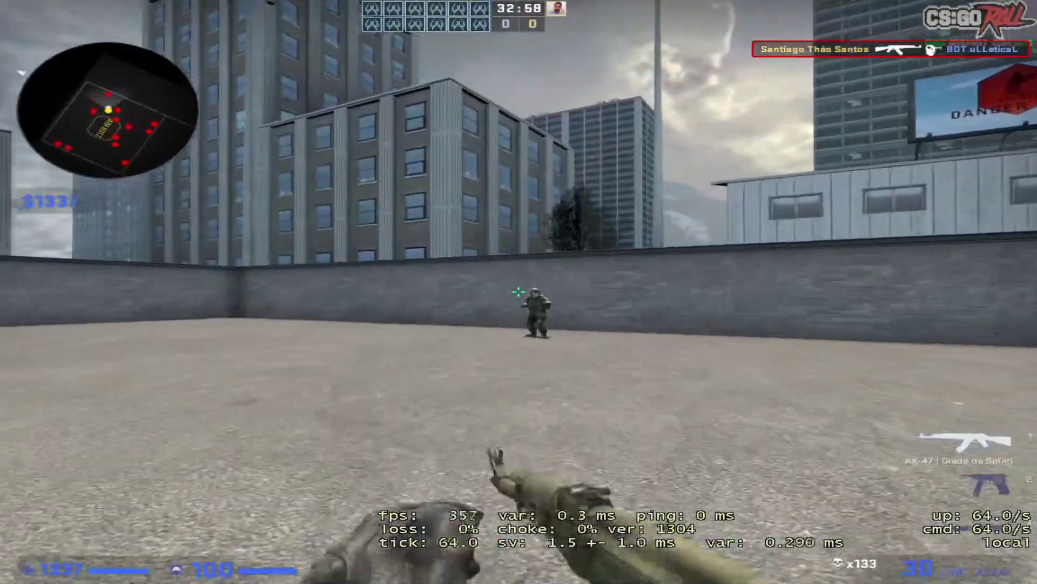
{"action": "left_click", "coordinate": [519, 292]}
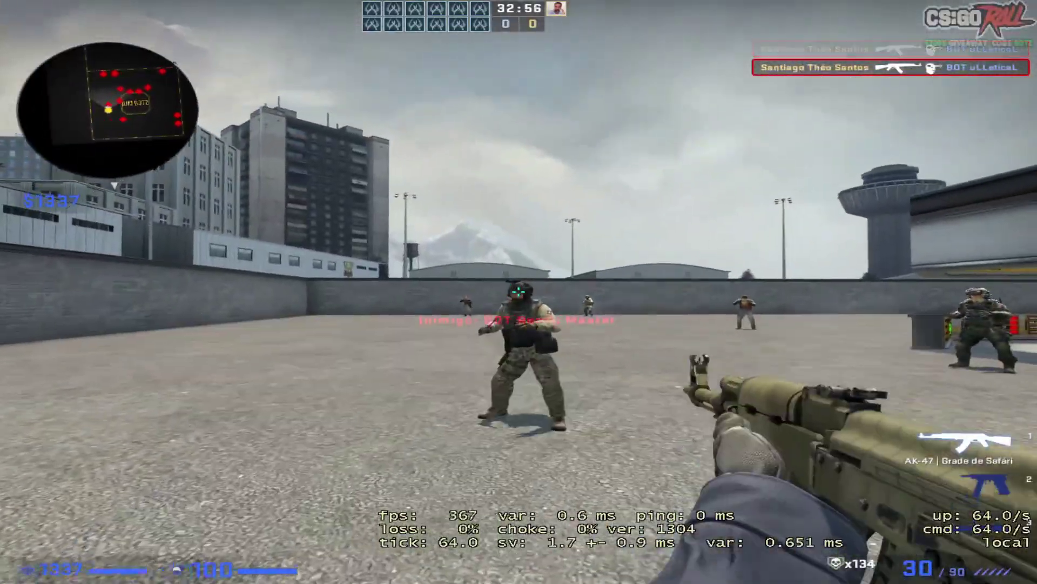
{"action": "left_click", "coordinate": [519, 292]}
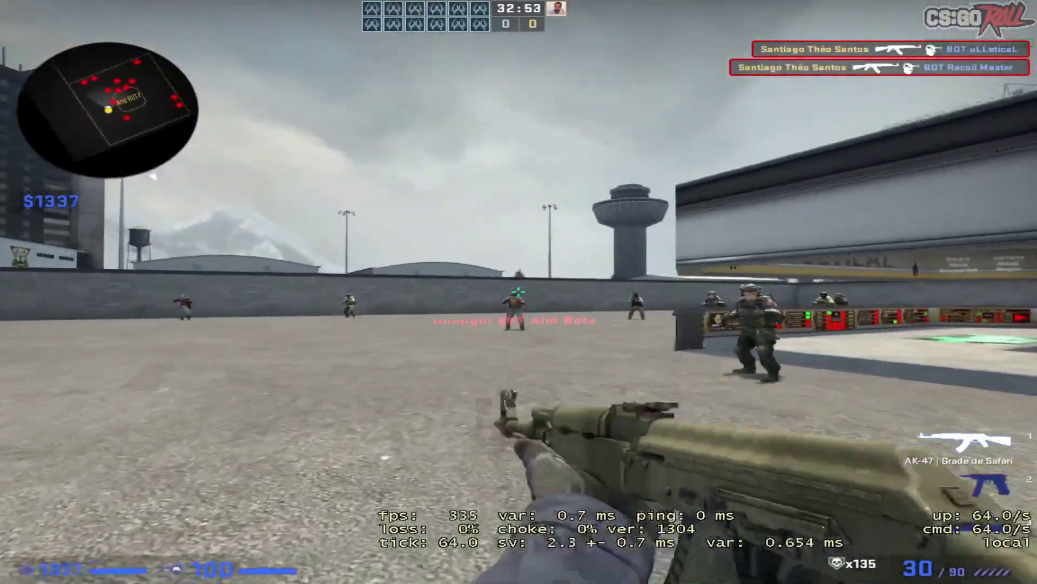
{"action": "left_click", "coordinate": [520, 292]}
{"action": "key", "text": "3"}
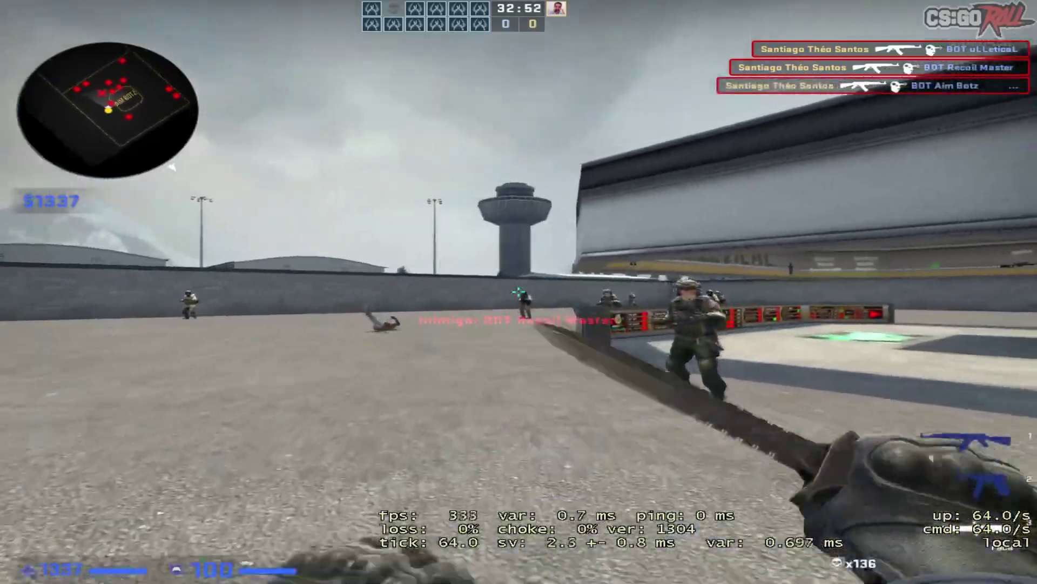
{"action": "key", "text": "1"}
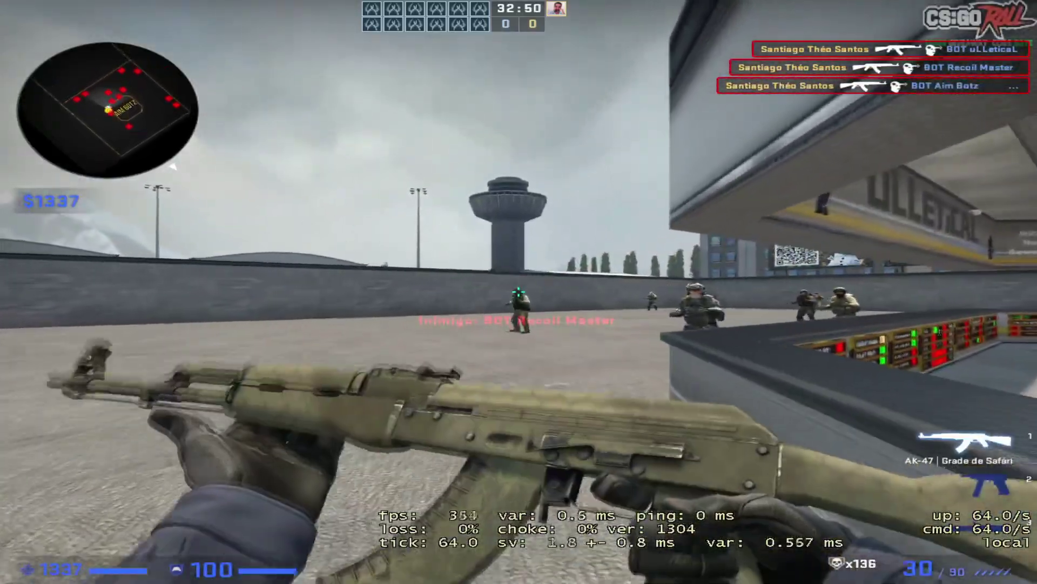
{"action": "left_click", "coordinate": [519, 292]}
{"action": "key", "text": "3"}
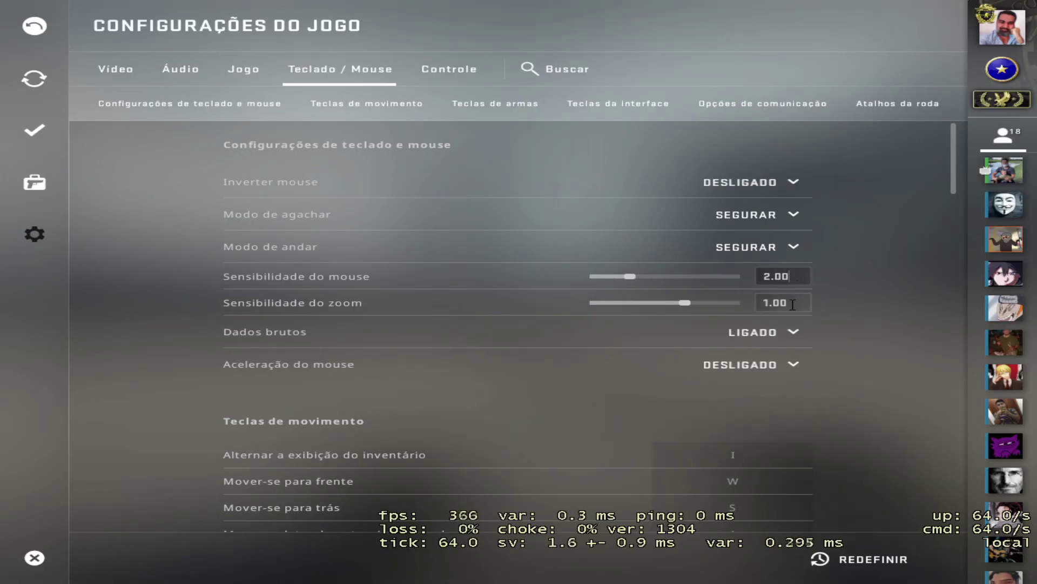
Leave the game settings and test the mouse movement around the map with the knife and AK-47.
{"action": "key", "text": "Escape"}
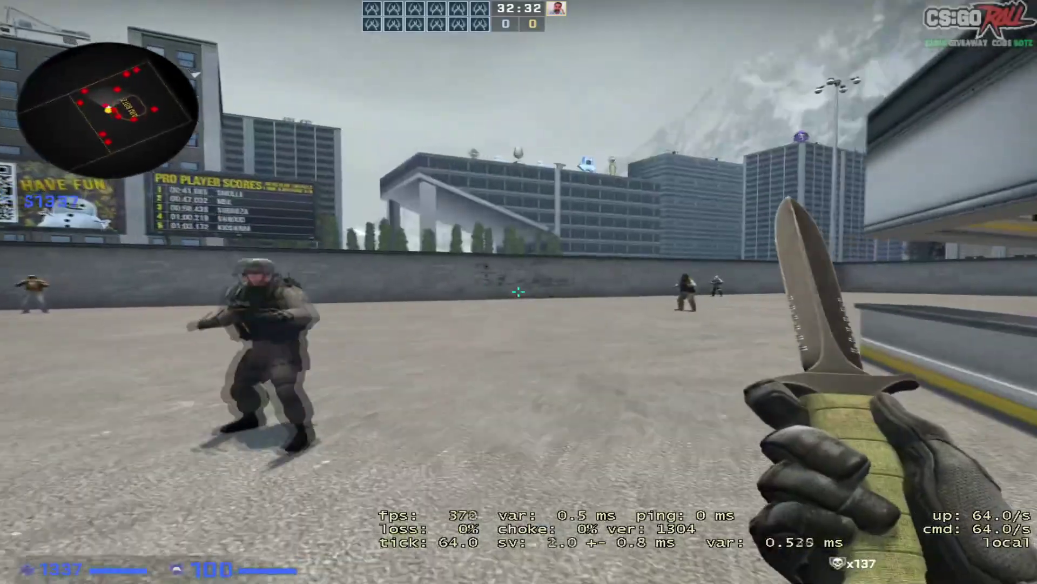
{"action": "key", "text": "w"}
{"action": "key", "text": "f"}
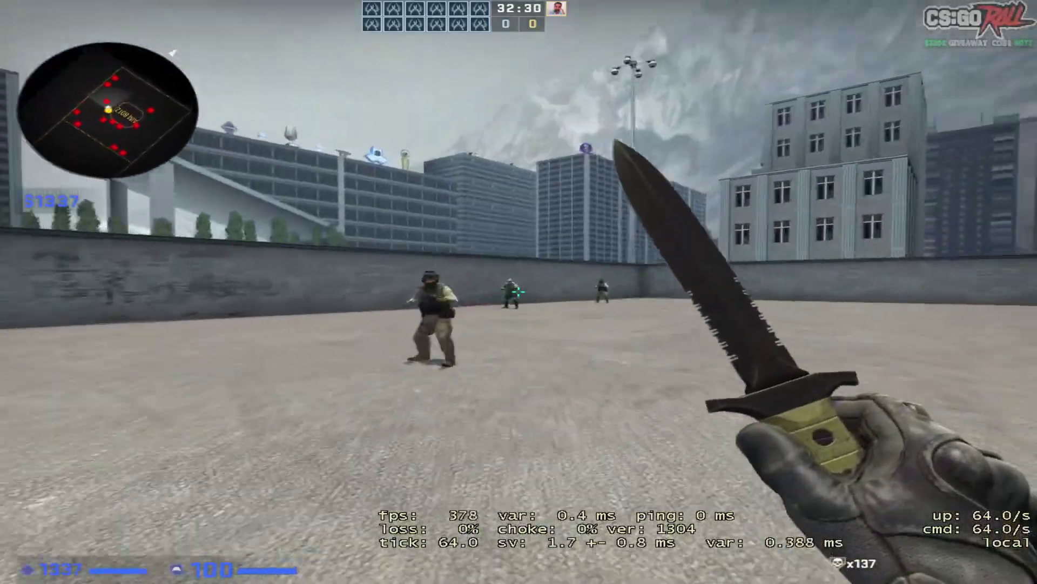
{"action": "key", "text": "1"}
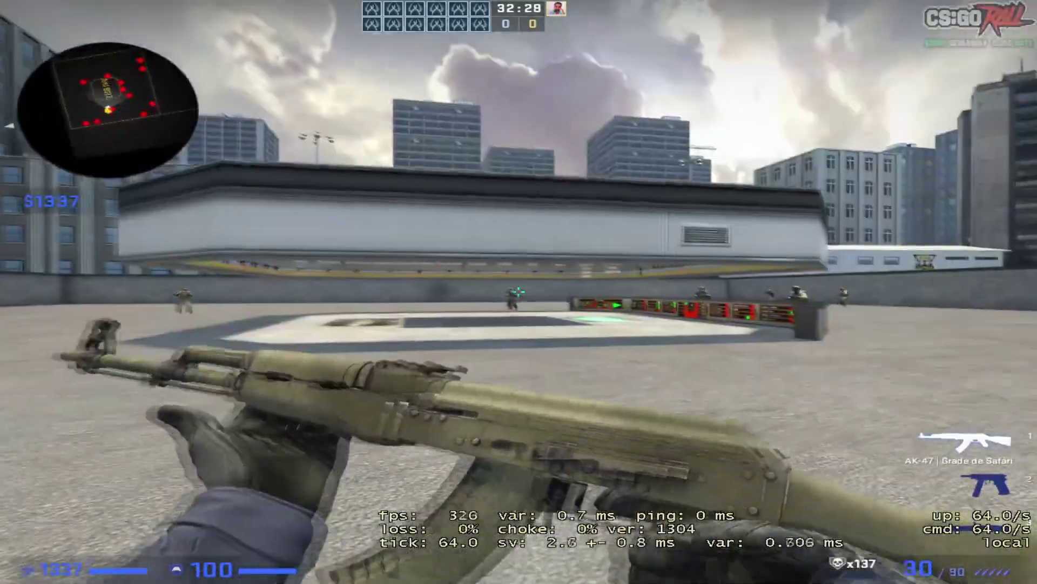
{"action": "key", "text": "3"}
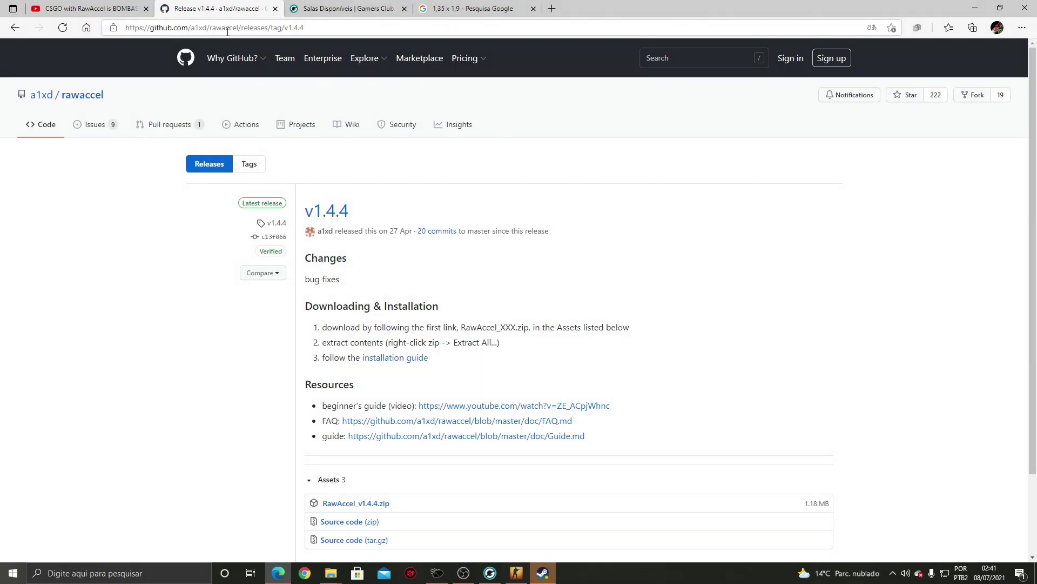
Check the sensitivity cap in Raw Accel against the in-game sensitivity and return to the browser.
{"action": "left_click", "coordinate": [227, 32]}
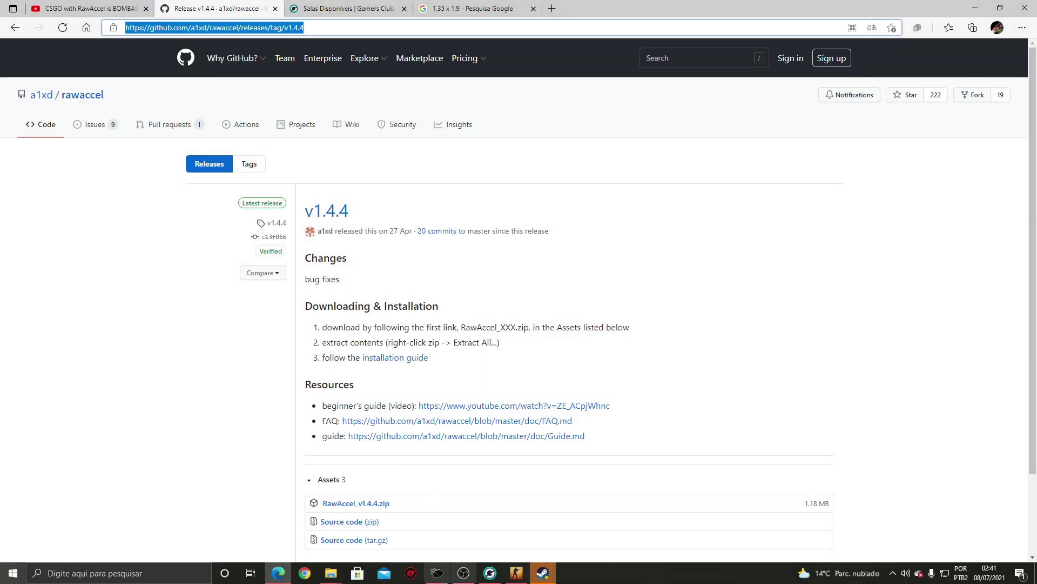
{"action": "left_click", "coordinate": [437, 573]}
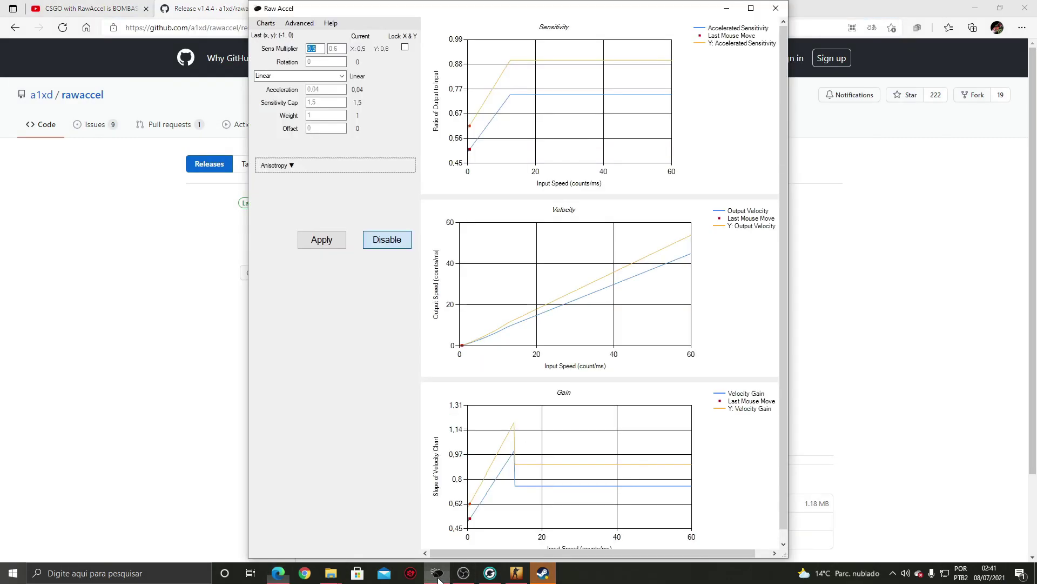
{"action": "left_click", "coordinate": [322, 102]}
{"action": "left_click", "coordinate": [188, 42]}
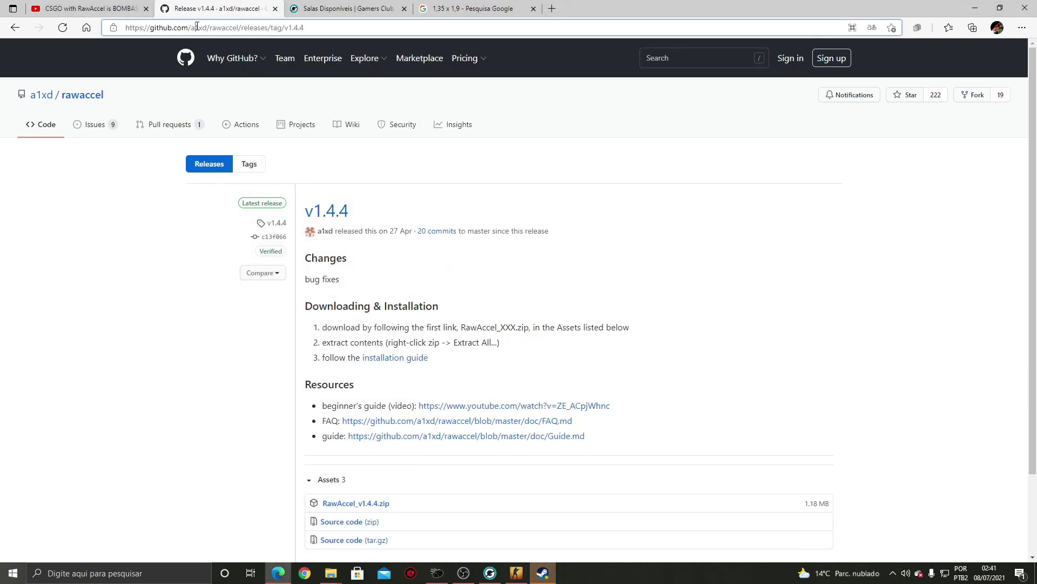
Calculate 1.5 x 2.00 in the browser's address bar to work out the capped sensitivity.
{"action": "left_click", "coordinate": [197, 27]}
{"action": "left_click", "coordinate": [198, 27], "text": "shift"}
{"action": "type", "text": "1"}
{"action": "key", "text": "ctrl+a"}
{"action": "key", "text": "BackSpace"}
{"action": "type", "text": "1.5 x 2.00"}
{"action": "key", "text": "BackSpace"}
{"action": "key", "text": "BackSpace"}
{"action": "key", "text": "BackSpace"}
{"action": "type", "text": ",00"}
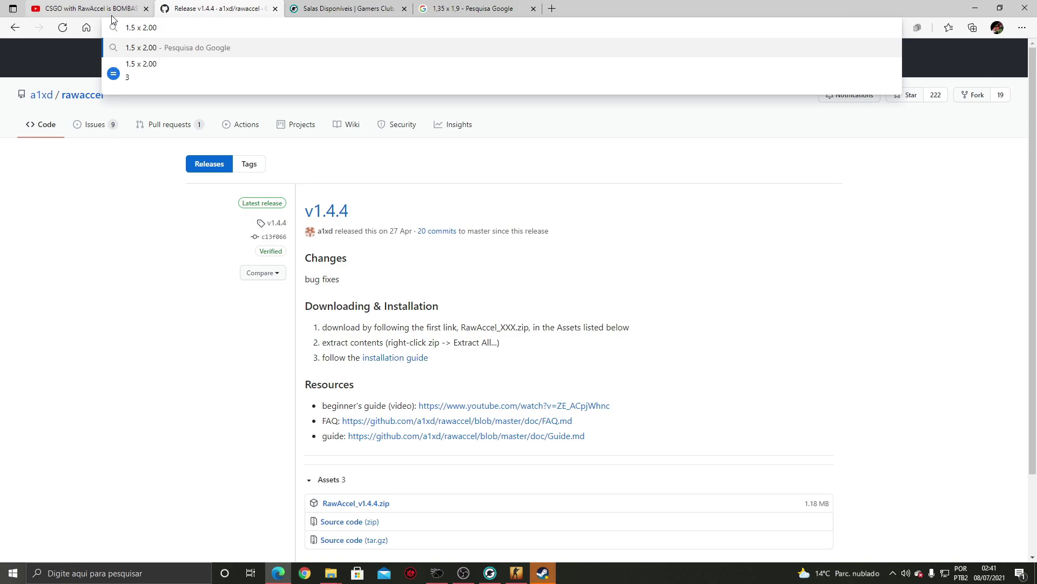
Recalculate the capped sensitivity with 1.45 and finally 1.35 as the first factor, multiplied by 2.00.
{"action": "left_click", "coordinate": [131, 29]}
{"action": "type", "text": "4"}
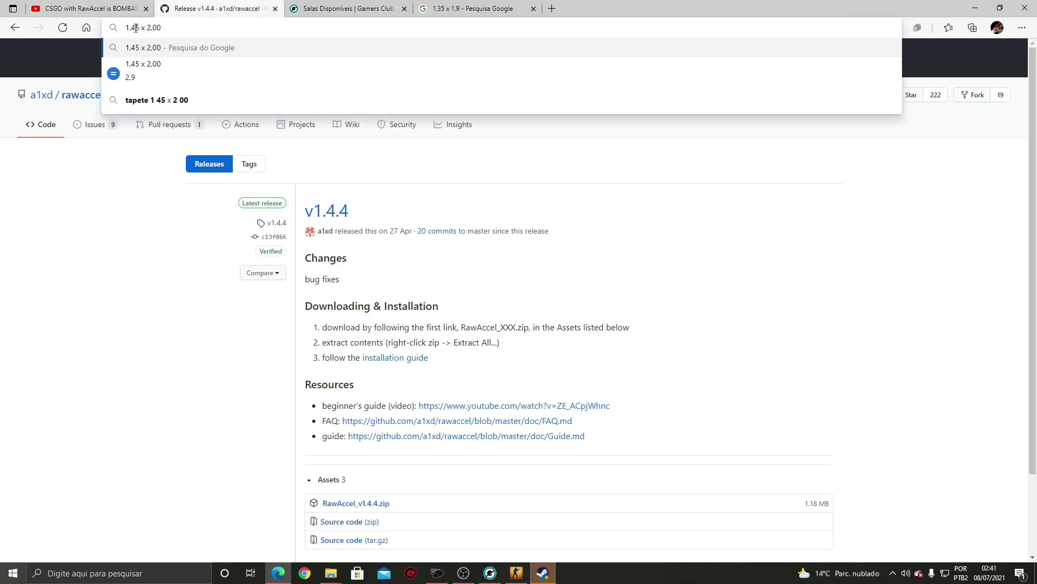
{"action": "key", "text": "BackSpace"}
{"action": "key", "text": "Delete"}
{"action": "type", "text": "35"}
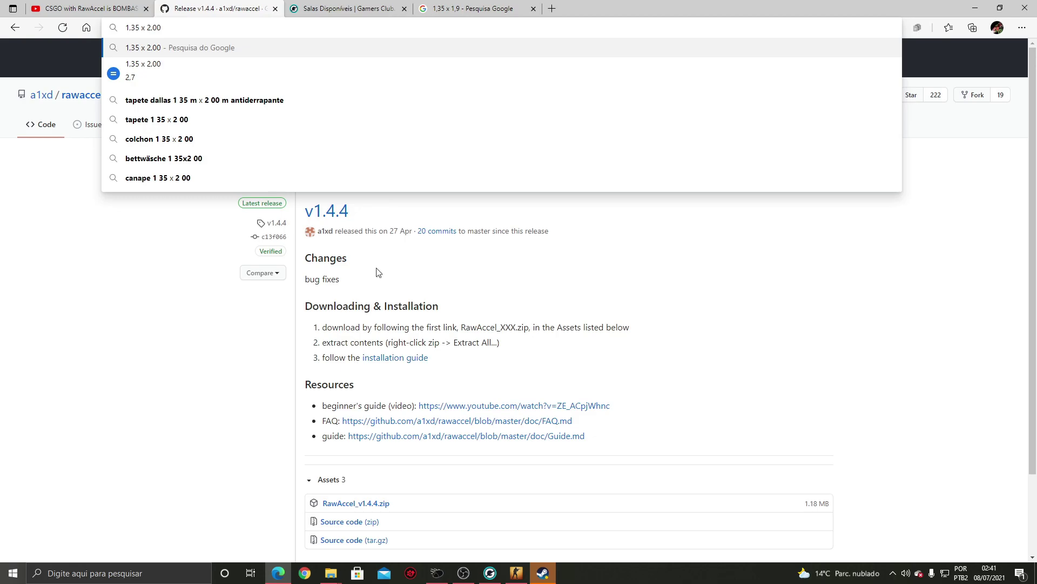
Switch to Raw Accel, set the sensitivity cap to 1.35, and apply it.
{"action": "left_click", "coordinate": [446, 574]}
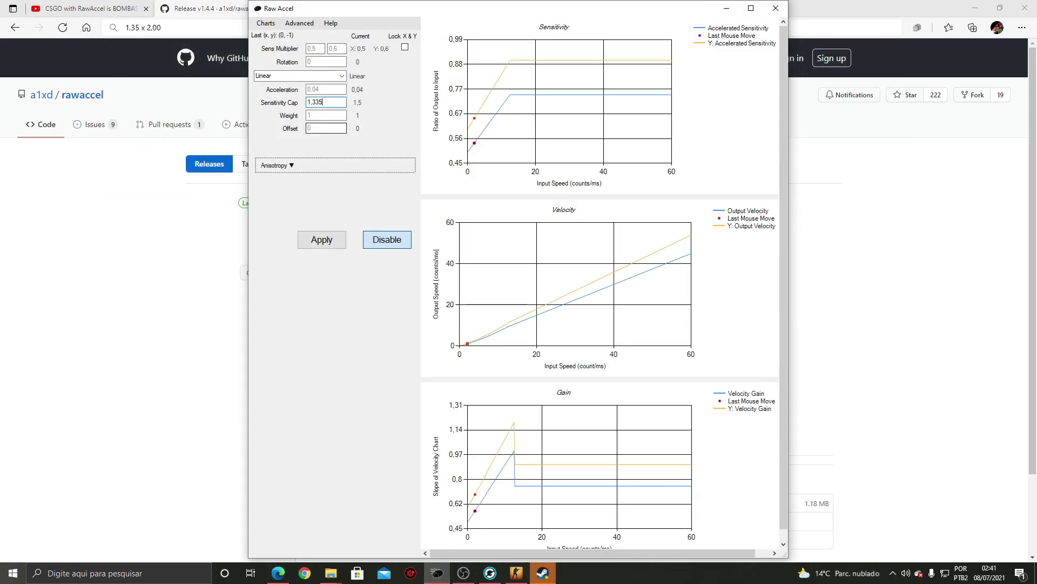
{"action": "key", "text": "BackSpace"}
{"action": "key", "text": "BackSpace"}
{"action": "type", "text": "5"}
{"action": "left_click", "coordinate": [324, 239]}
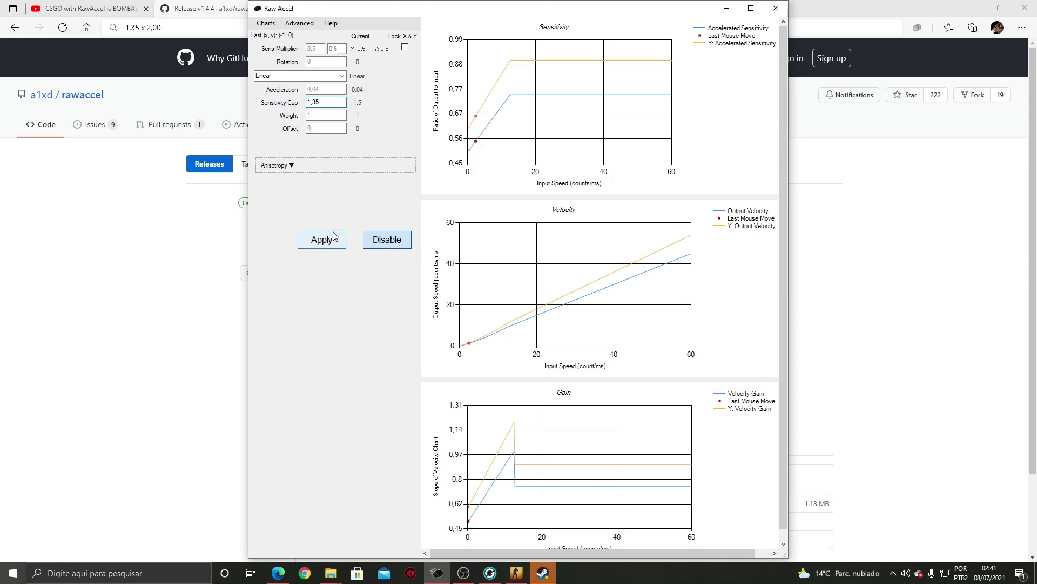
Switch to Counter-Strike: Global Offensive and test the 1.35 cap by shooting bots with the AK-47.
{"action": "left_click", "coordinate": [517, 574]}
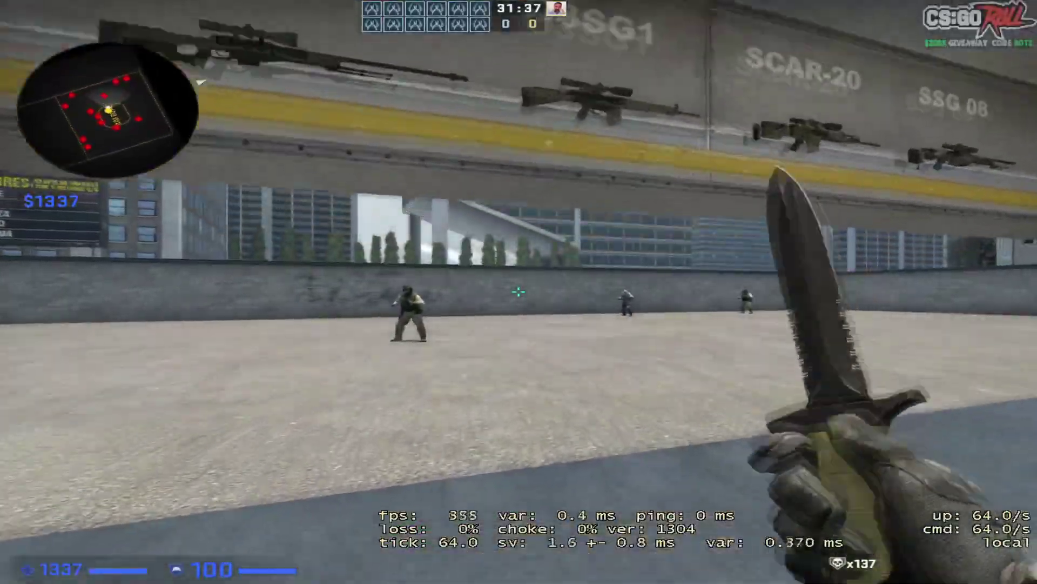
{"action": "key", "text": "1"}
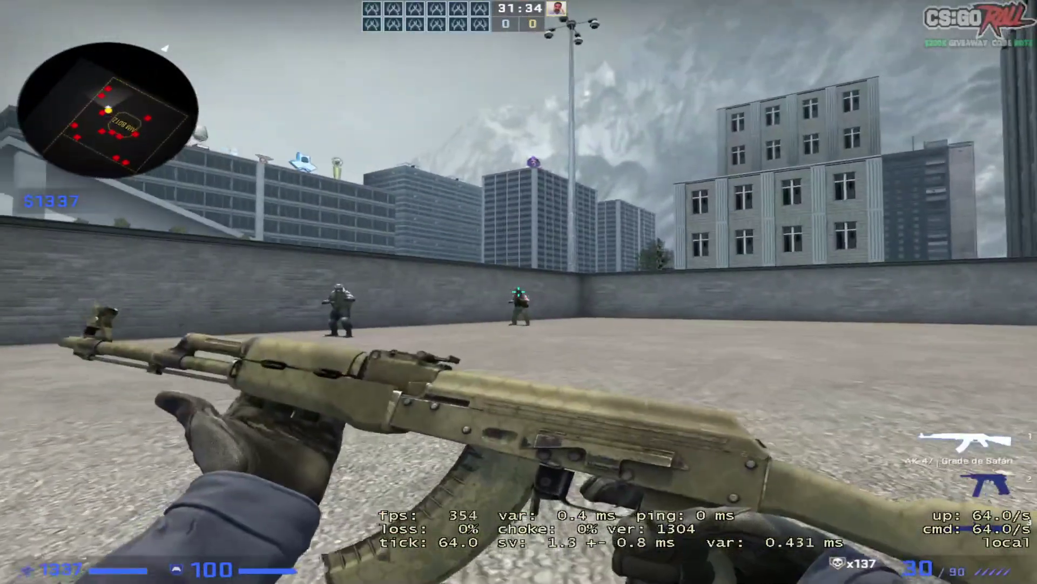
{"action": "left_click", "coordinate": [519, 291]}
{"action": "left_click", "coordinate": [518, 291]}
{"action": "key", "text": "3"}
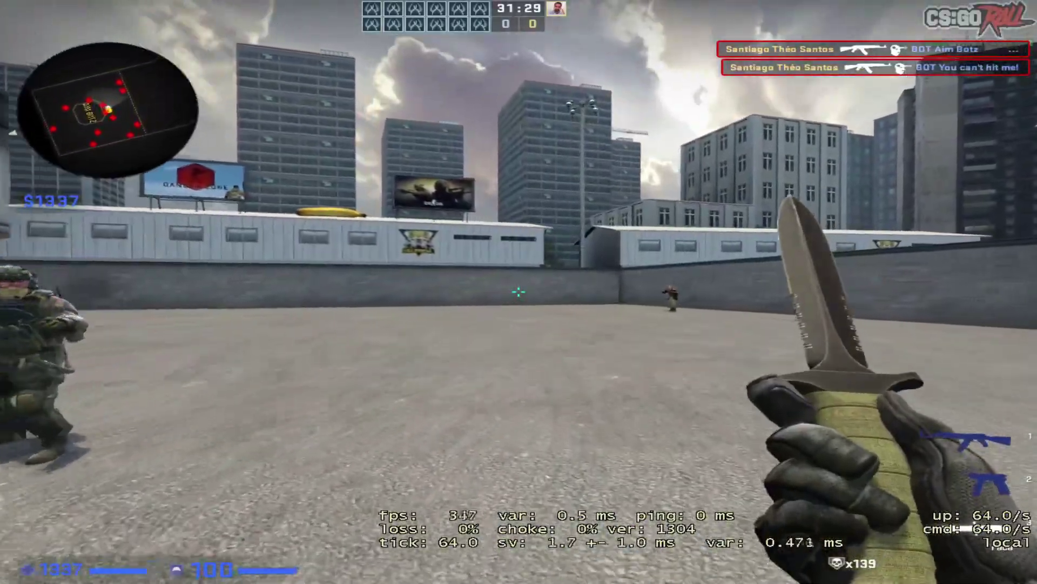
Keep testing quick turns and aim on bots around the map, alternating between the knife and AK-47.
{"action": "key", "text": "w"}
{"action": "key", "text": "1"}
{"action": "key", "text": "3"}
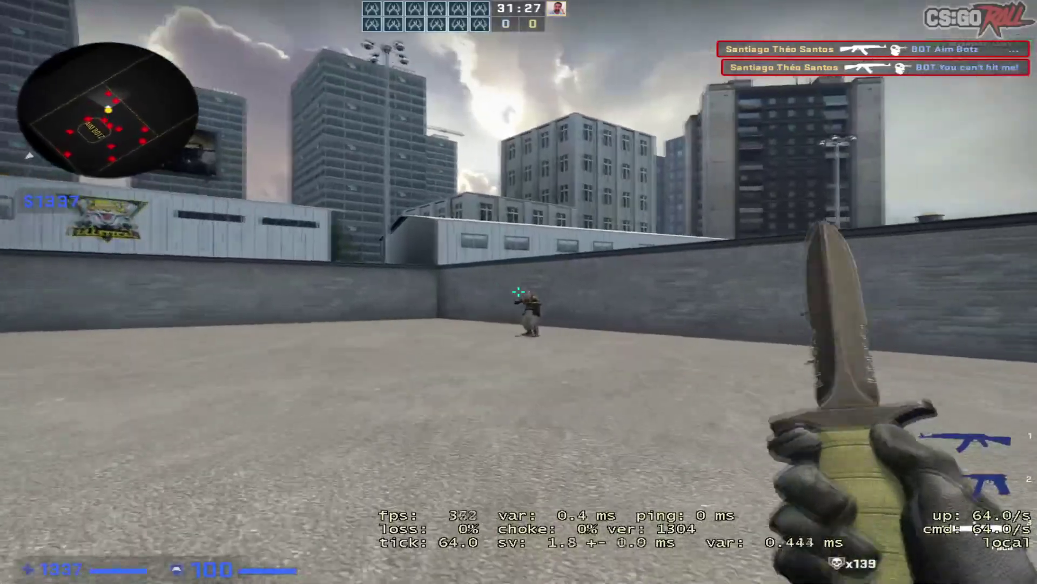
{"action": "key", "text": "1"}
{"action": "left_click", "coordinate": [519, 292]}
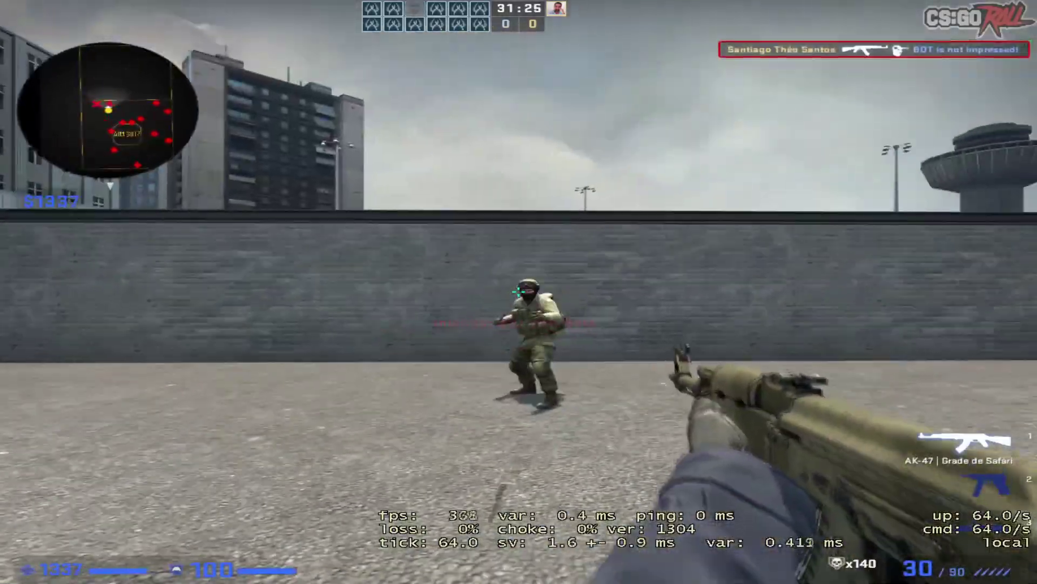
{"action": "left_click", "coordinate": [519, 293]}
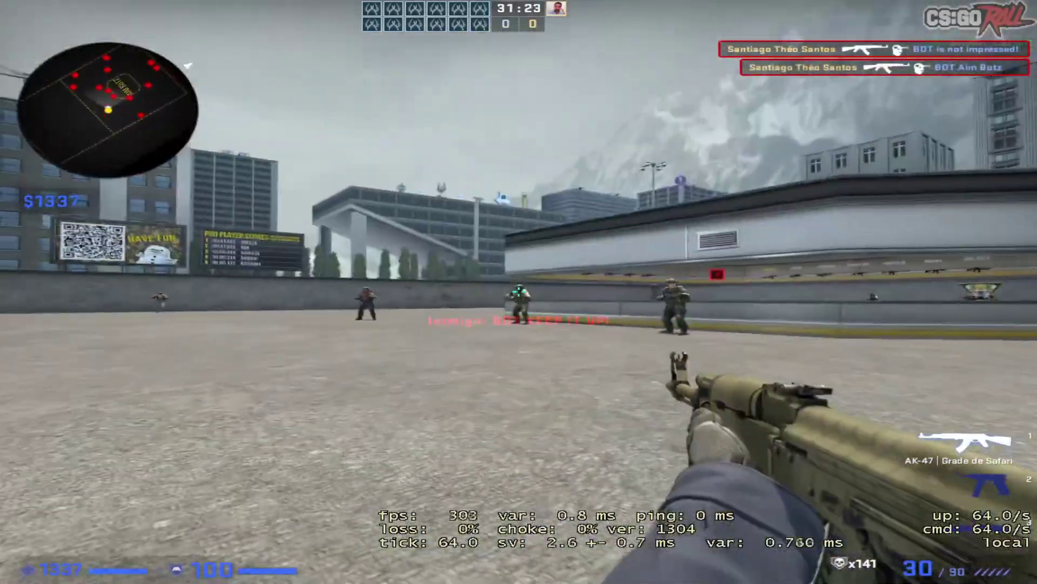
{"action": "key", "text": "3"}
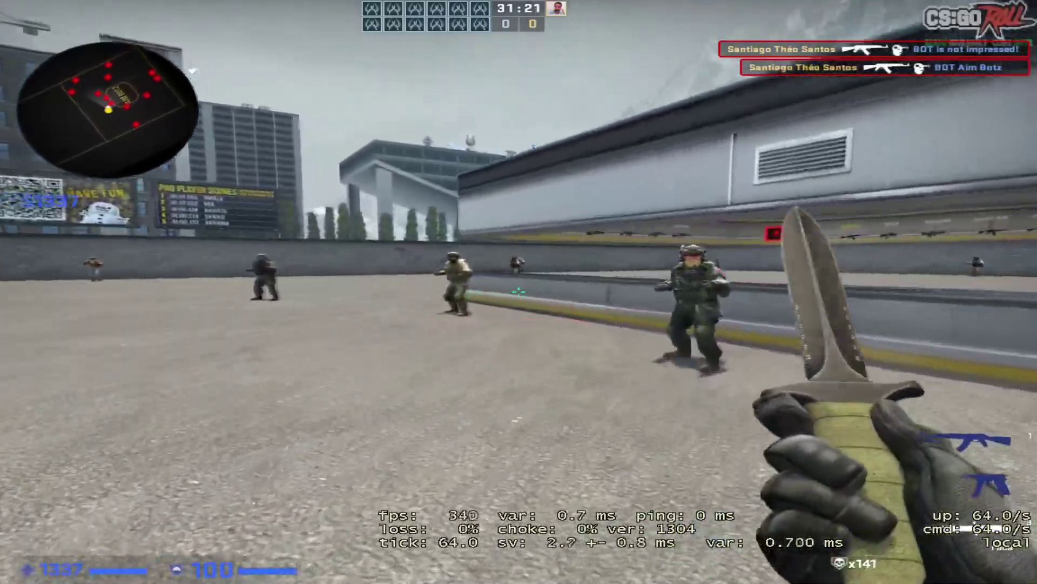
{"action": "key", "text": "5"}
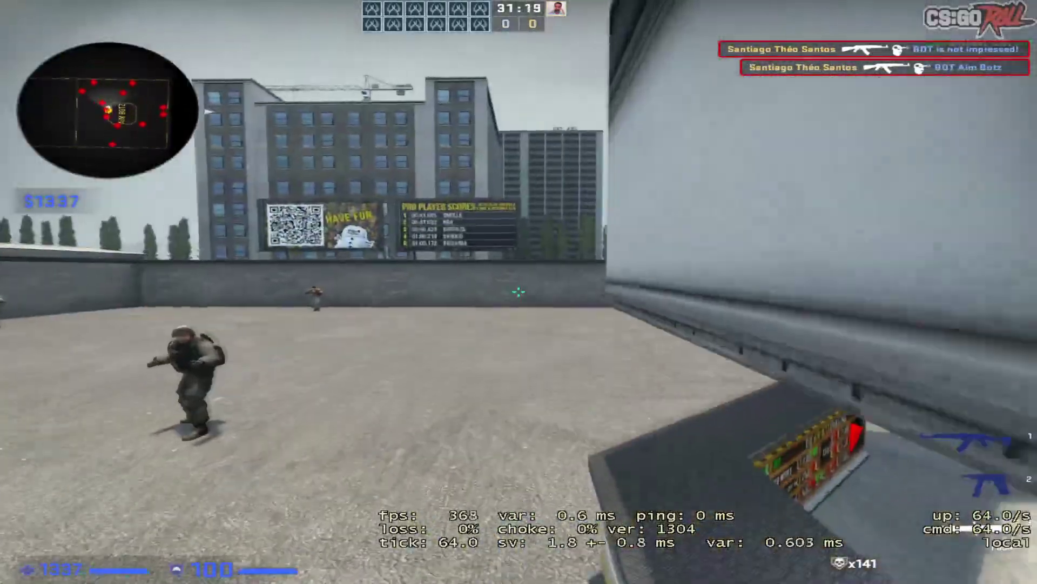
{"action": "left_click", "coordinate": [519, 292]}
{"action": "left_click", "coordinate": [519, 293]}
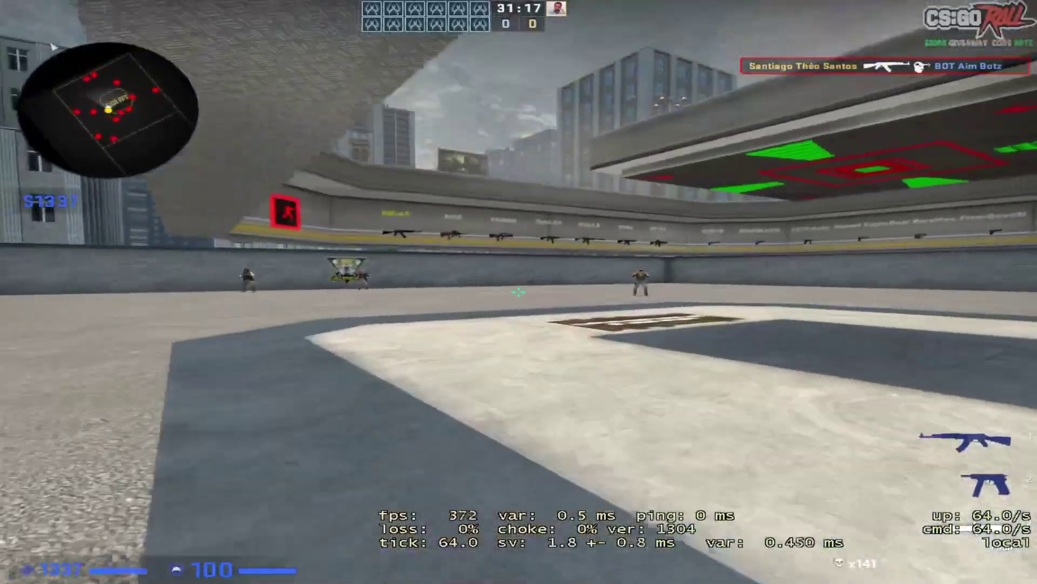
Switch to Raw Accel, set the sensitivity cap to 1.7, and apply it.
{"action": "key", "text": "3"}
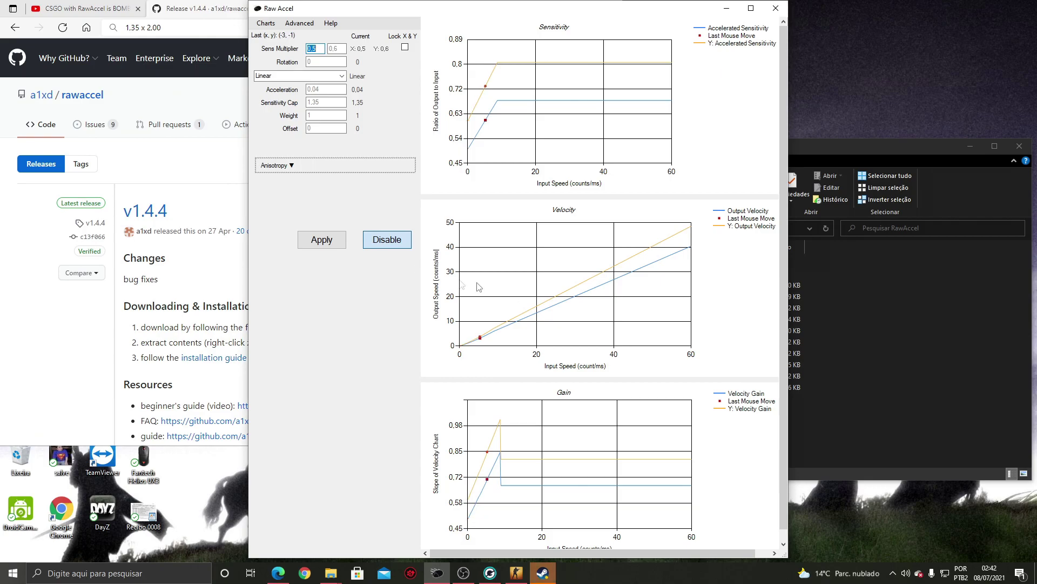
{"action": "left_click", "coordinate": [327, 102]}
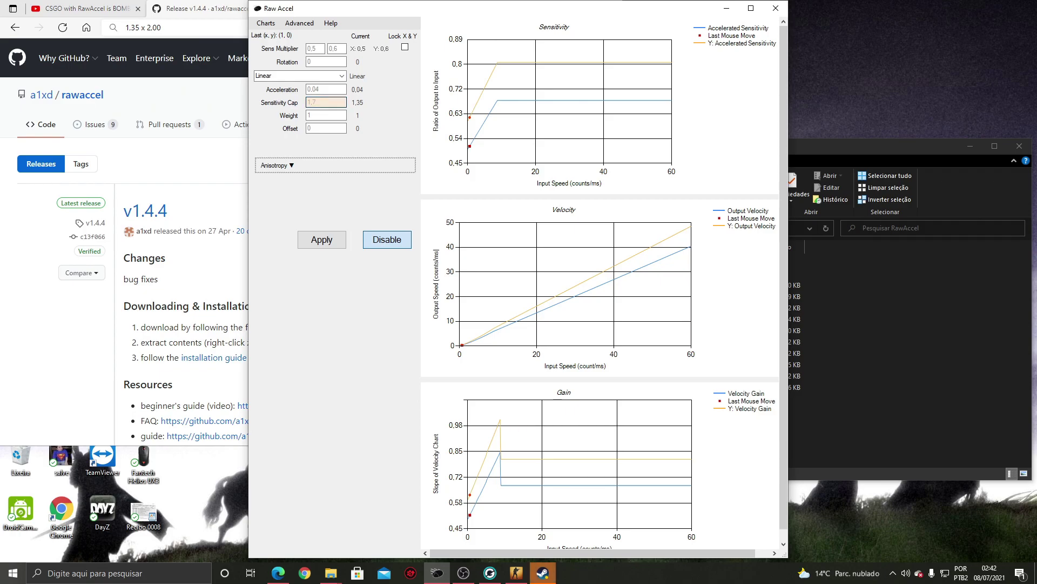
{"action": "left_click", "coordinate": [323, 240]}
Switch to the browser and recalculate the capped sensitivity as 1.7 x 2.00.
{"action": "left_click", "coordinate": [162, 31]}
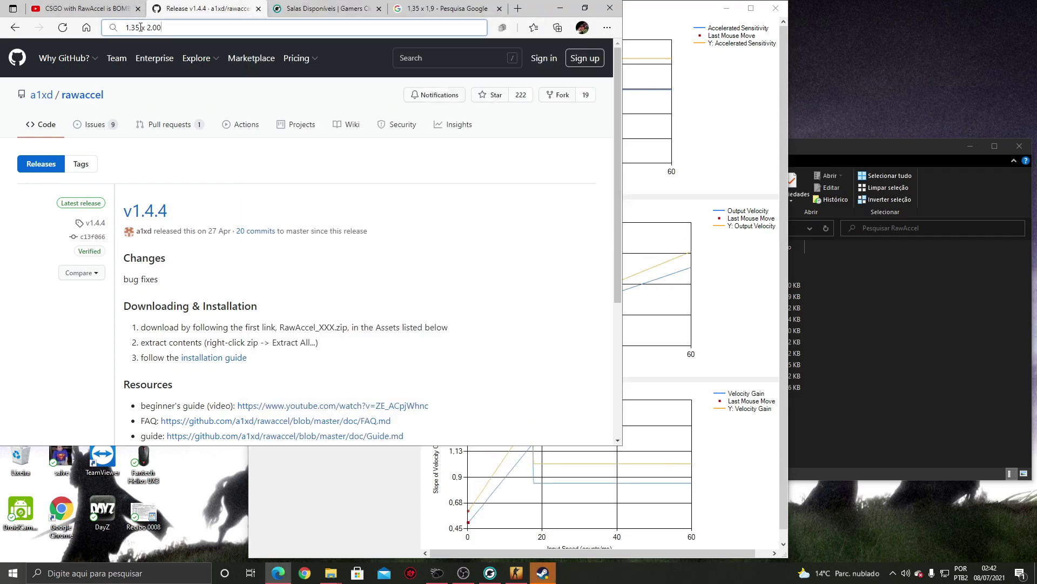
{"action": "double_click", "coordinate": [139, 27]}
{"action": "type", "text": "1.7"}
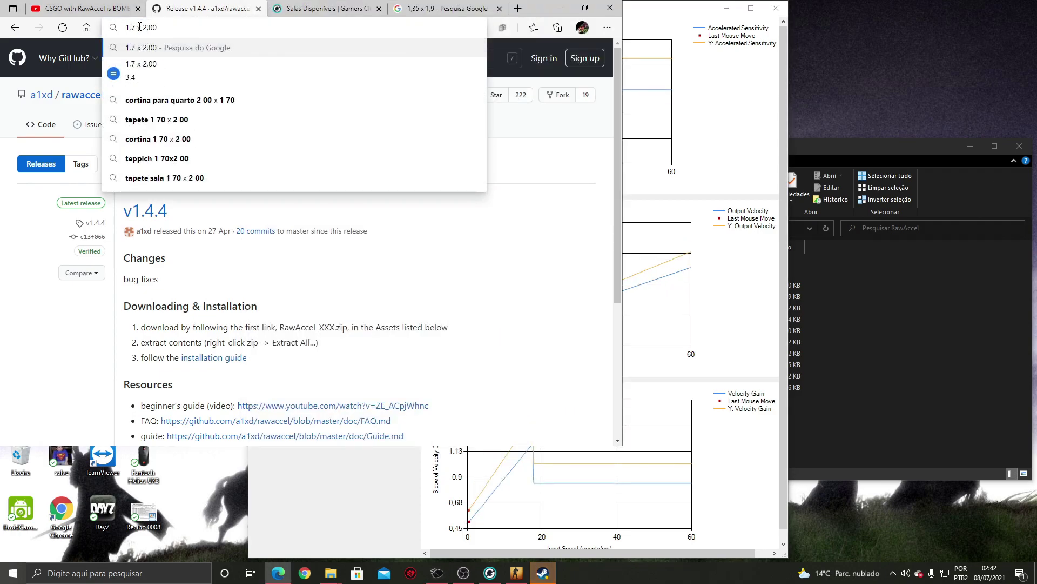
Return to Raw Accel, reapply the settings, and switch to Counter-Strike: Global Offensive.
{"action": "left_click", "coordinate": [377, 513]}
{"action": "left_click", "coordinate": [323, 240]}
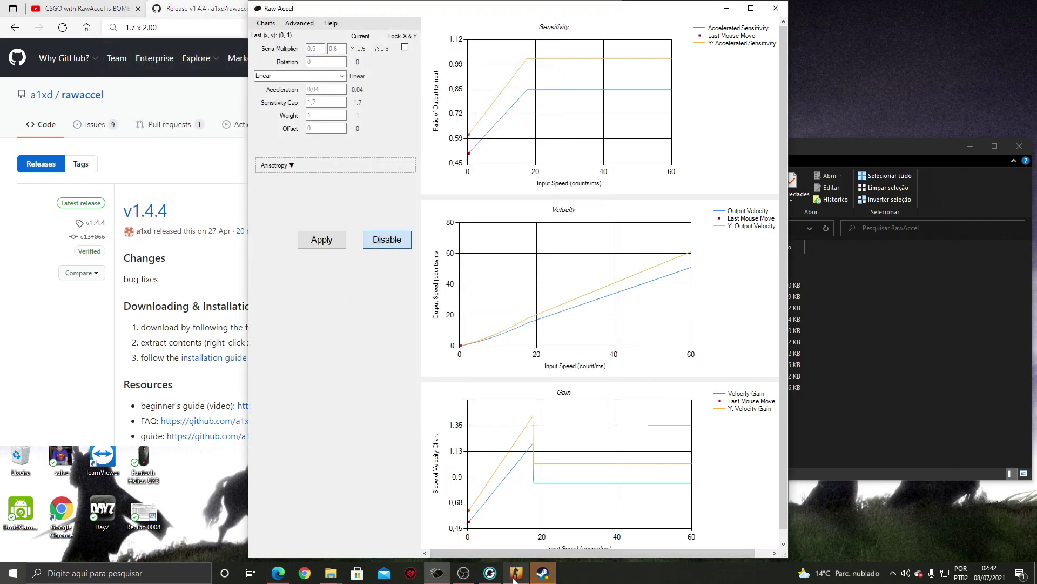
{"action": "left_click", "coordinate": [516, 573]}
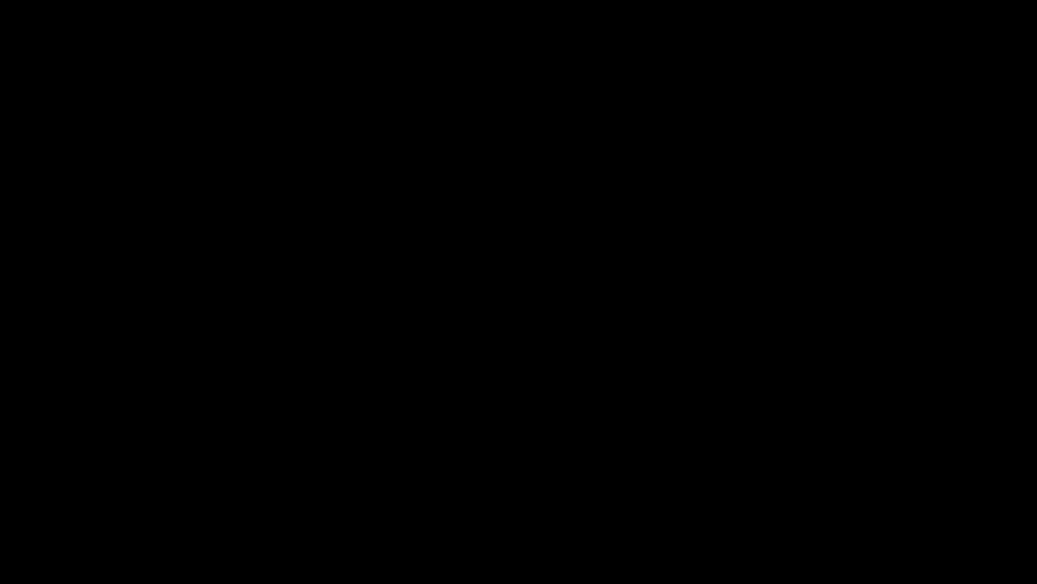
Test the 1.7 cap with quick turns while running around the map and slashing with the knife.
{"action": "key", "text": "w"}
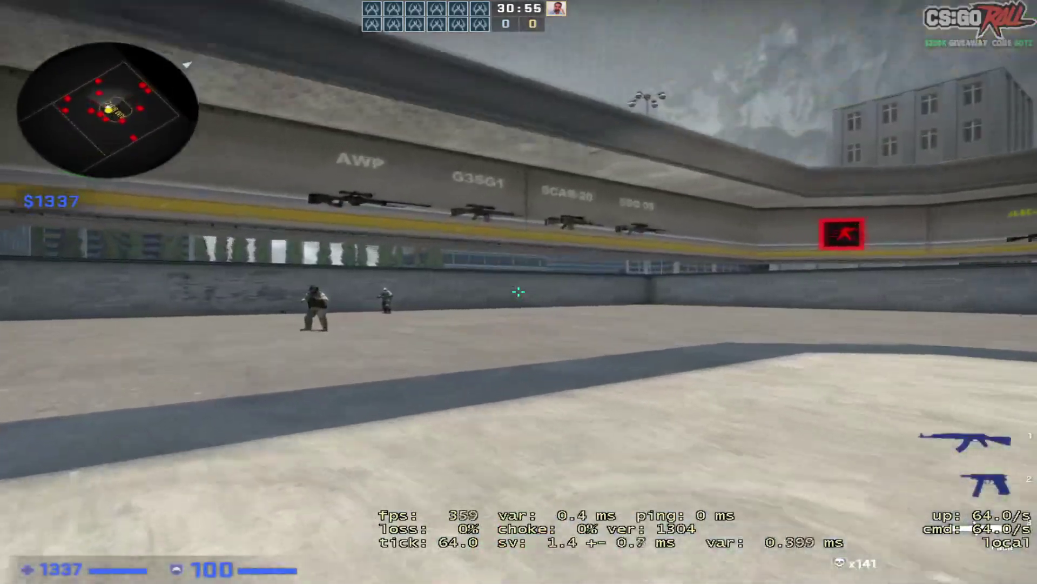
{"action": "key", "text": "w"}
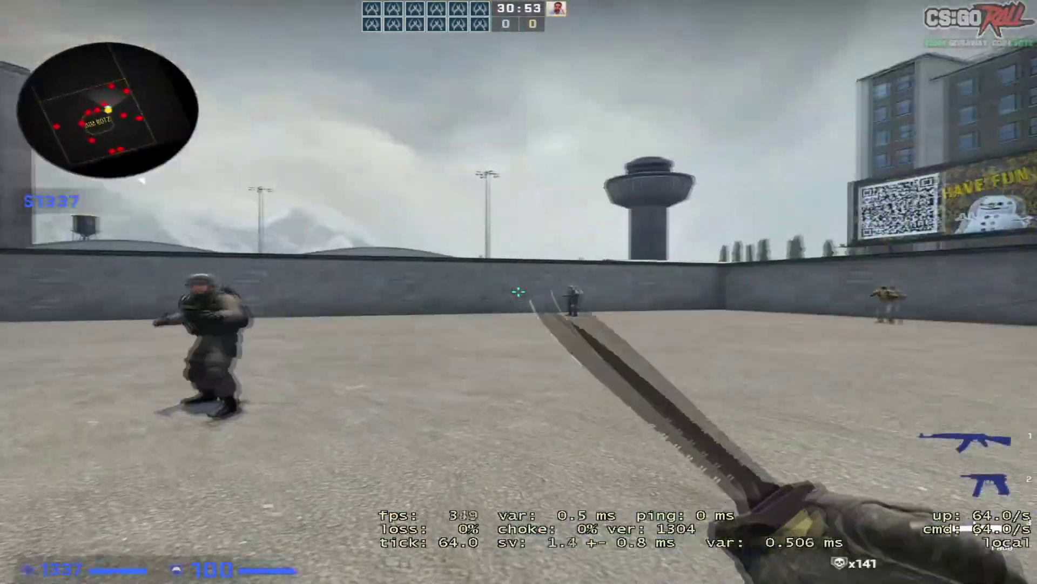
{"action": "key", "text": "w"}
{"action": "left_click", "coordinate": [518, 292]}
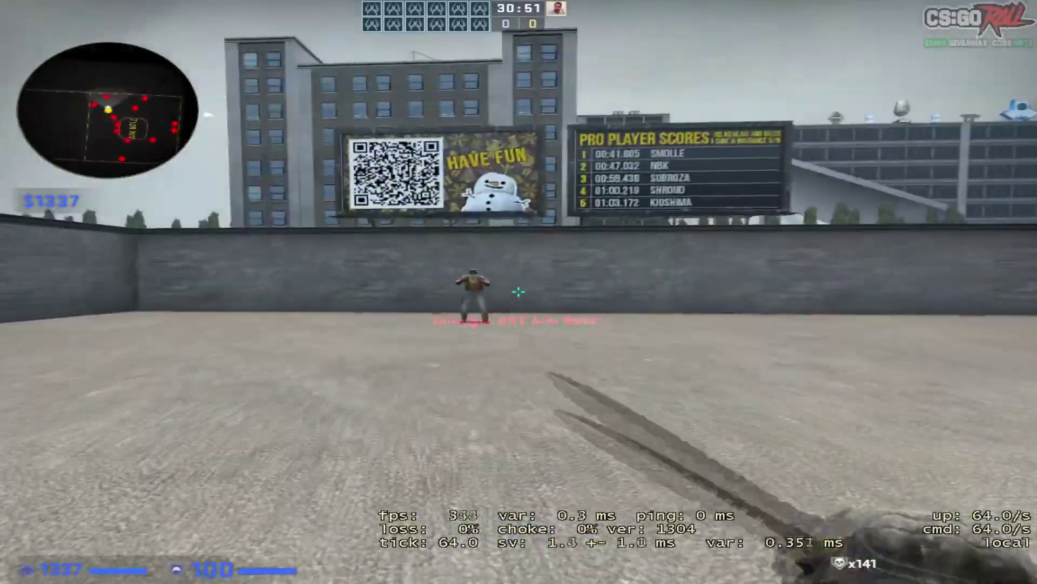
{"action": "left_click", "coordinate": [519, 291]}
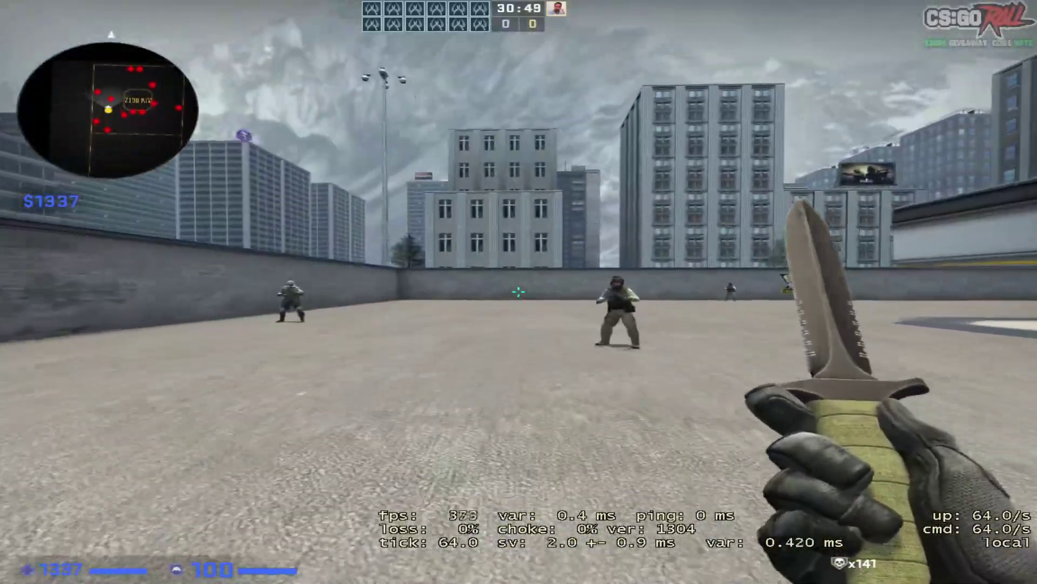
{"action": "key", "text": "w"}
{"action": "left_click", "coordinate": [518, 291]}
{"action": "key", "text": "2"}
{"action": "key", "text": "3"}
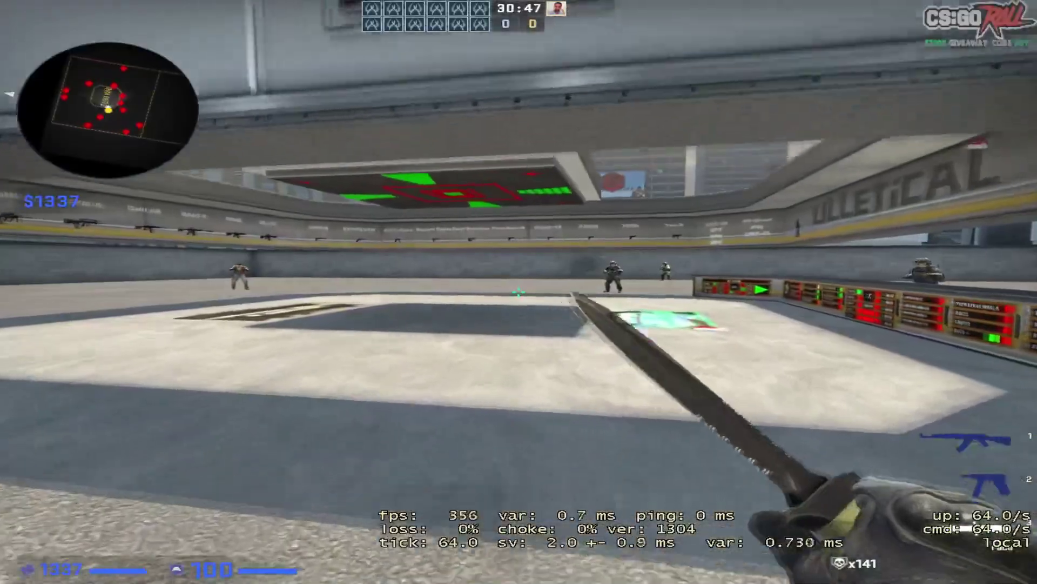
{"action": "key", "text": "w"}
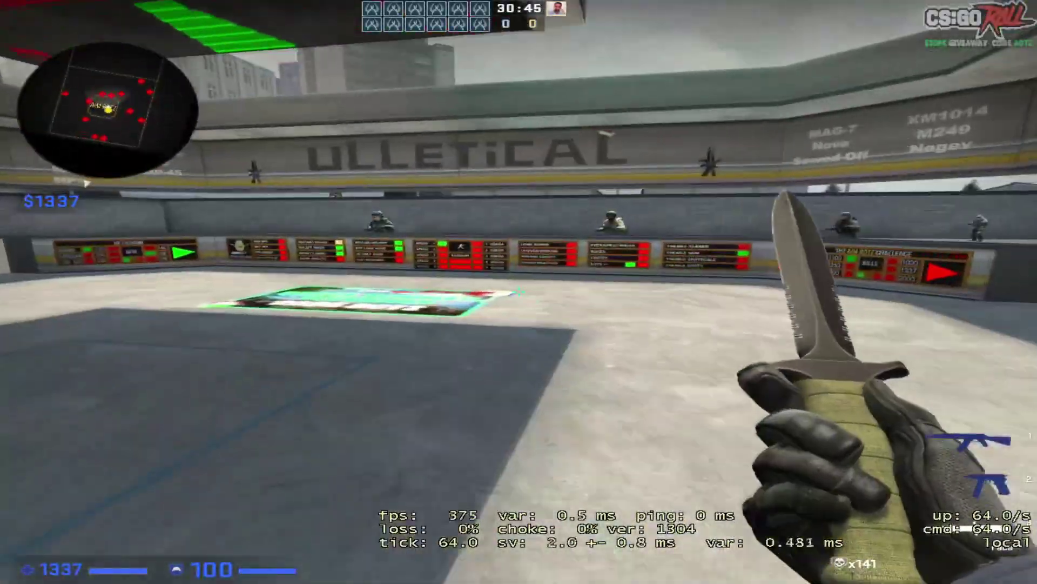
{"action": "left_click", "coordinate": [520, 293]}
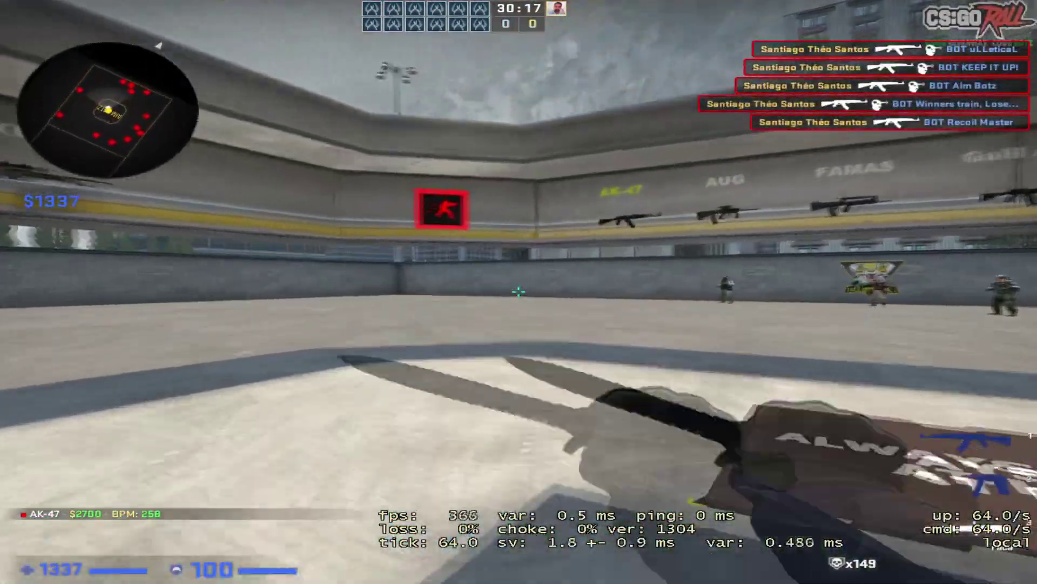
Run to the bots near the Ulletical wall logo, shoot them with the AK-47, and return to the knife.
{"action": "key", "text": "w"}
{"action": "left_click", "coordinate": [519, 292]}
{"action": "left_click", "coordinate": [520, 291]}
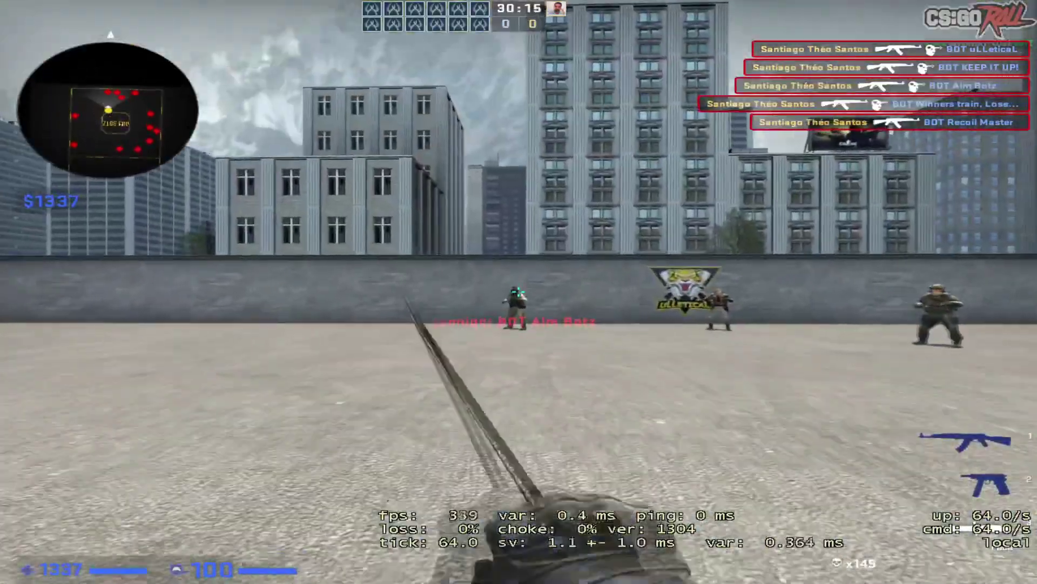
{"action": "key", "text": "1"}
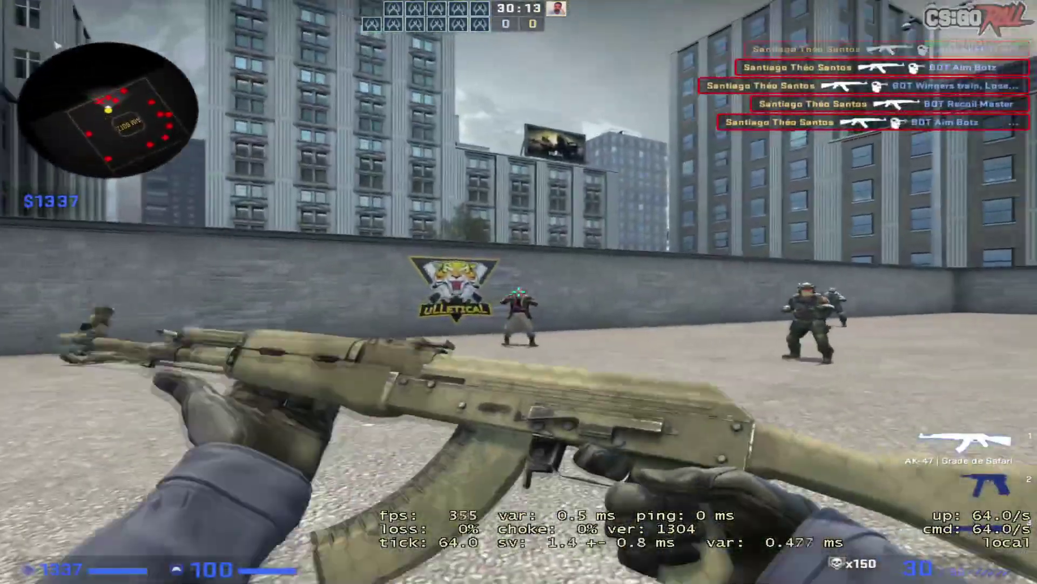
{"action": "left_click", "coordinate": [519, 292]}
{"action": "left_click", "coordinate": [519, 292]}
{"action": "key", "text": "3"}
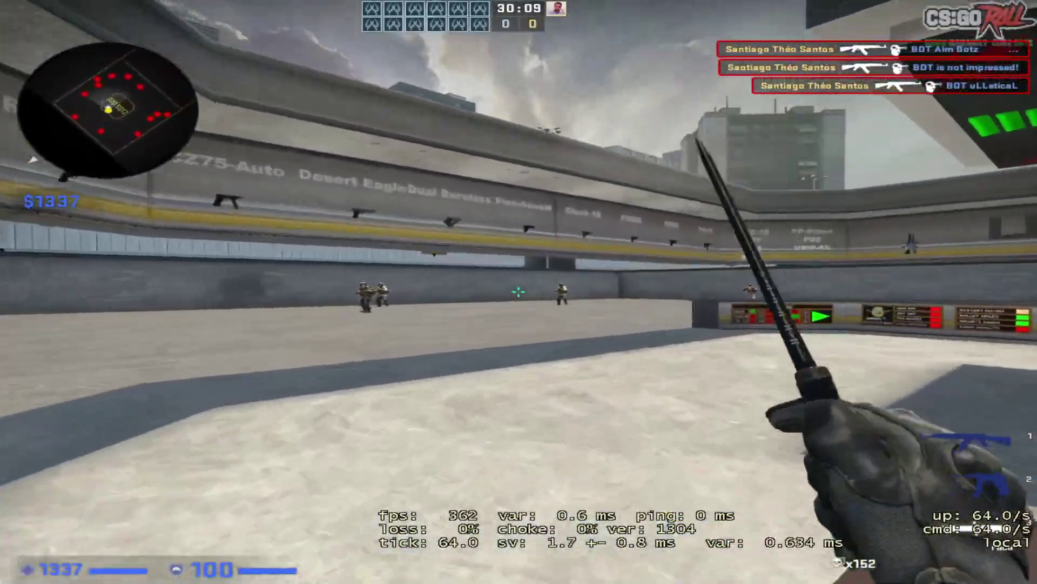
{"action": "key", "text": "f"}
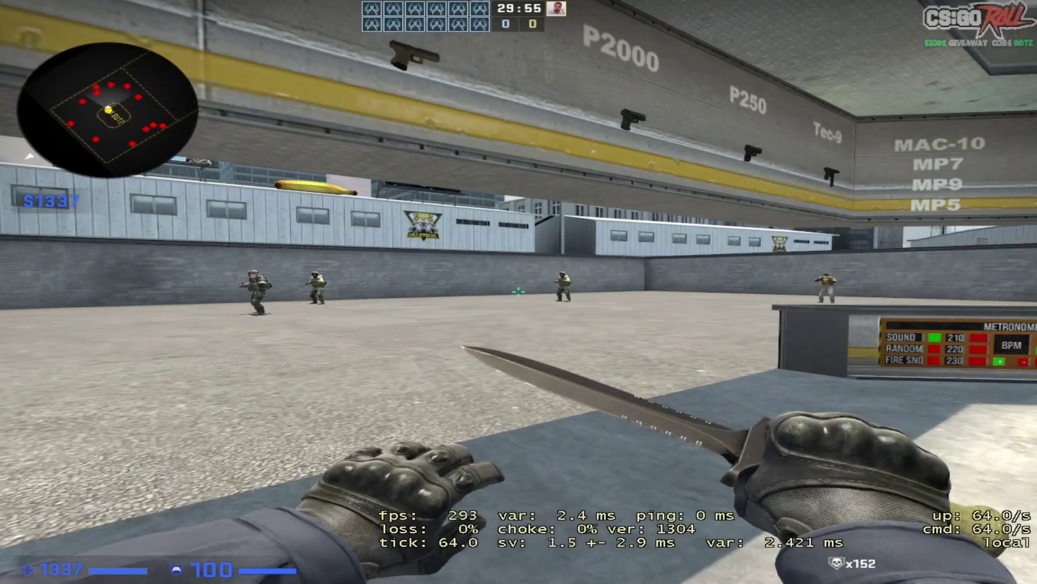
Cross the map with the knife and shoot two bots in front of the Pro Player Scores billboard with the AK-47.
{"action": "key", "text": "w"}
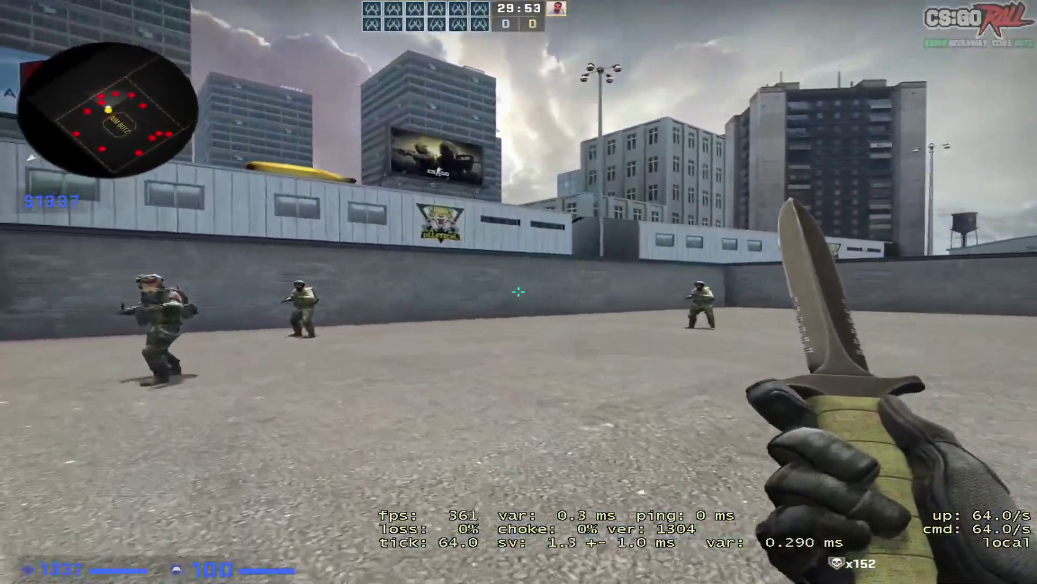
{"action": "left_click", "coordinate": [520, 292]}
{"action": "key", "text": "w"}
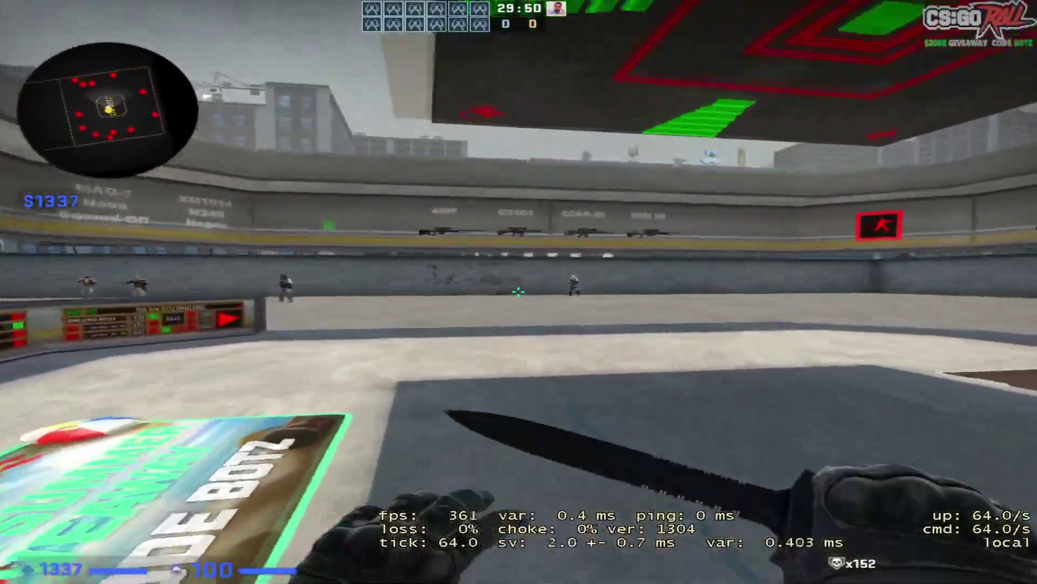
{"action": "left_click", "coordinate": [519, 292]}
{"action": "key", "text": "w"}
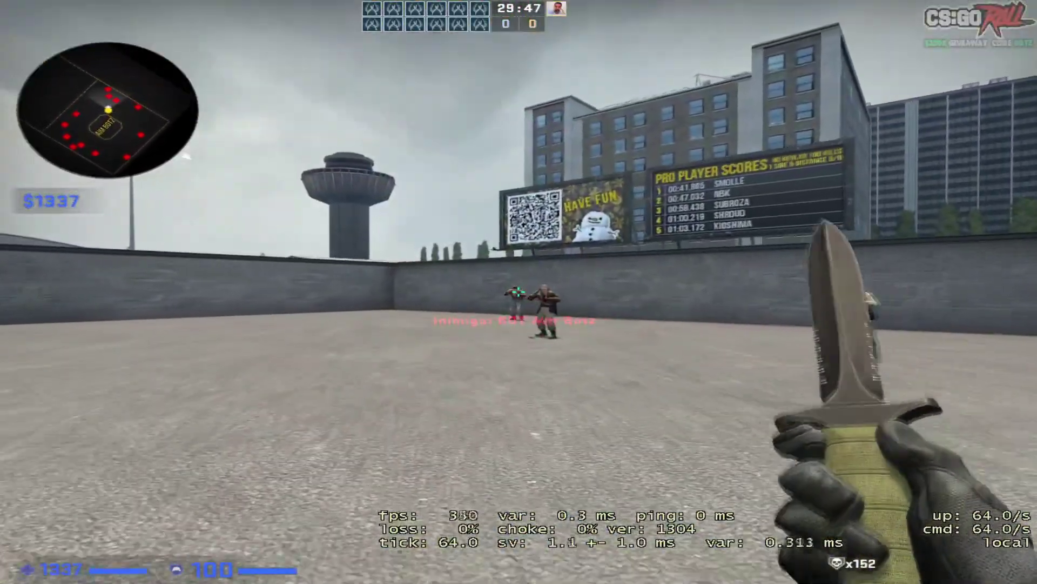
{"action": "key", "text": "1"}
{"action": "left_click", "coordinate": [519, 293]}
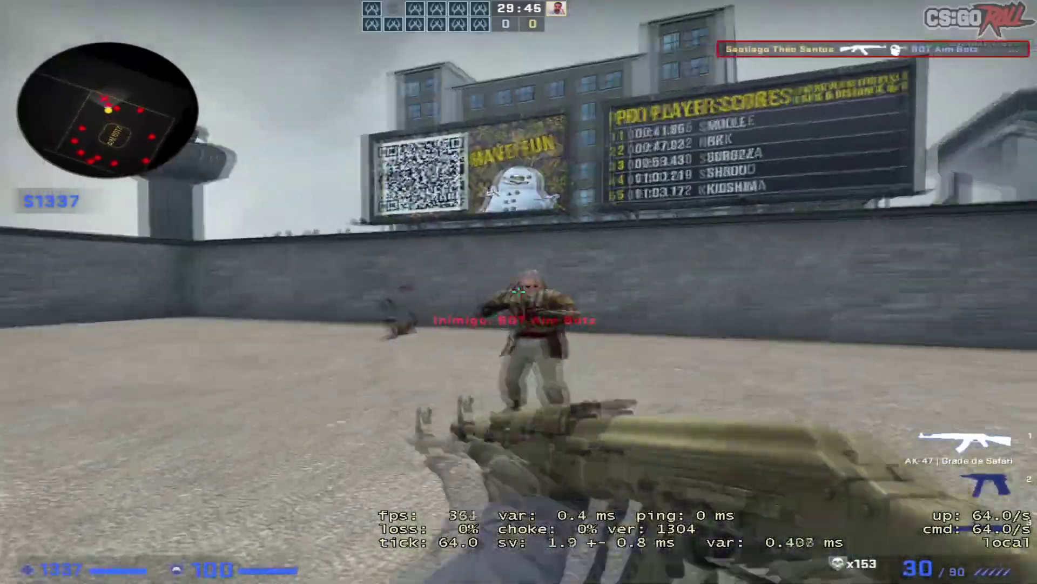
{"action": "left_click", "coordinate": [519, 292]}
{"action": "key", "text": "3"}
Test wide turns with the knife around the central platform and aim at a distant bot with the CZ75-Auto.
{"action": "key", "text": "w"}
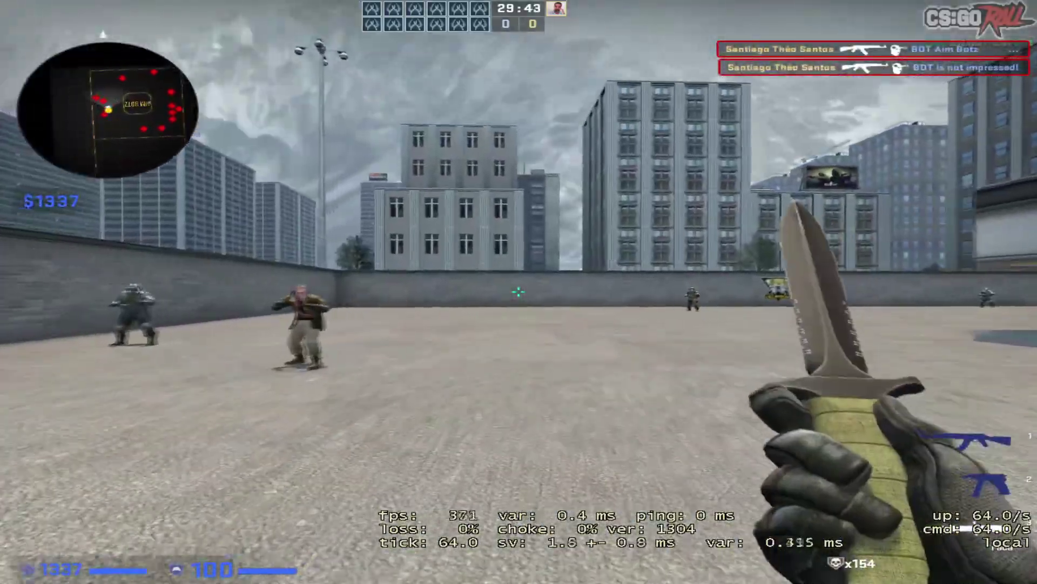
{"action": "left_click", "coordinate": [518, 292]}
{"action": "left_click", "coordinate": [519, 292]}
{"action": "key", "text": "w"}
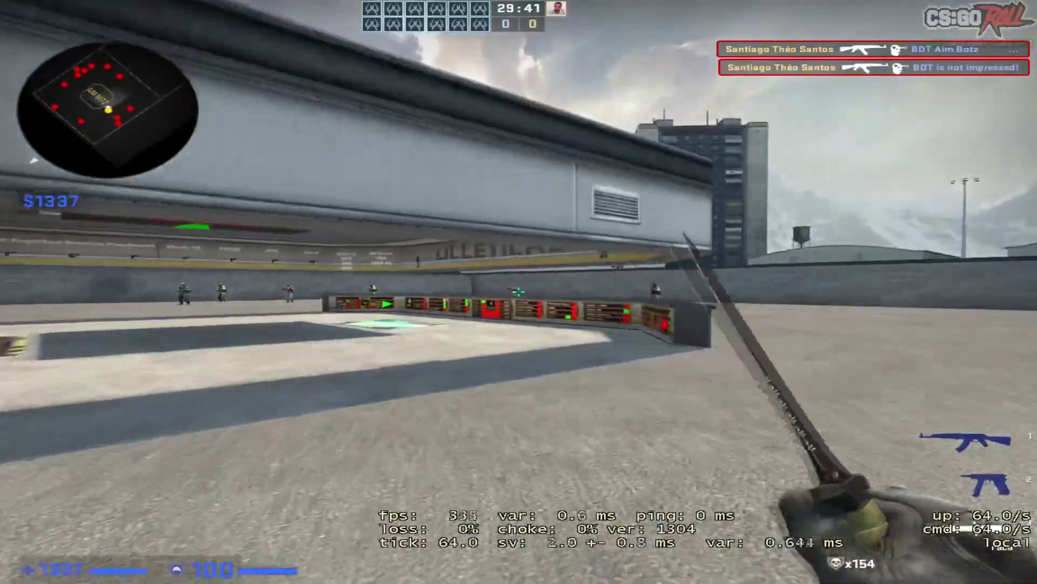
{"action": "left_click", "coordinate": [518, 292]}
{"action": "key", "text": "f"}
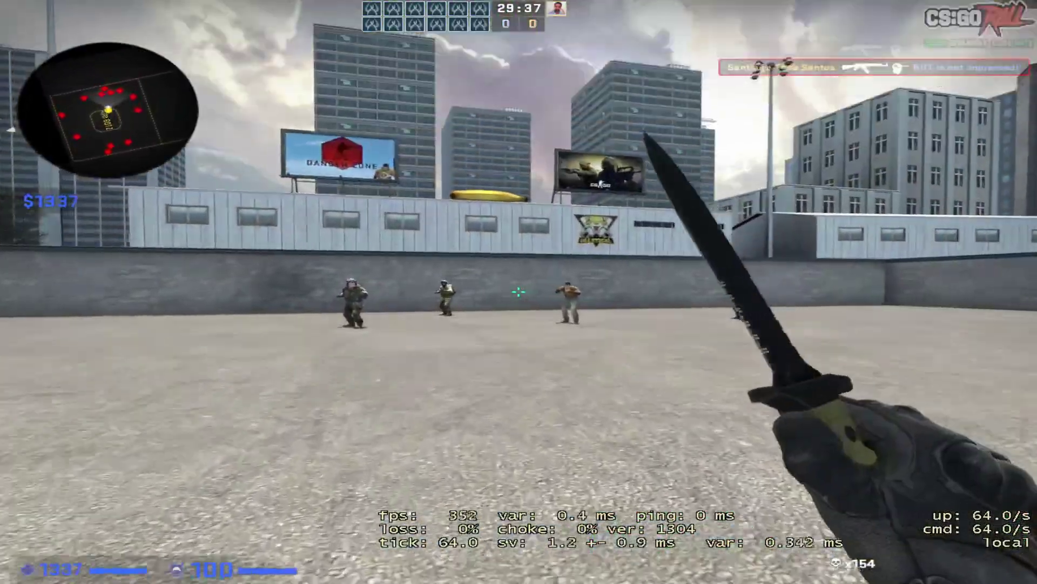
{"action": "key", "text": "2"}
{"action": "key", "text": "w"}
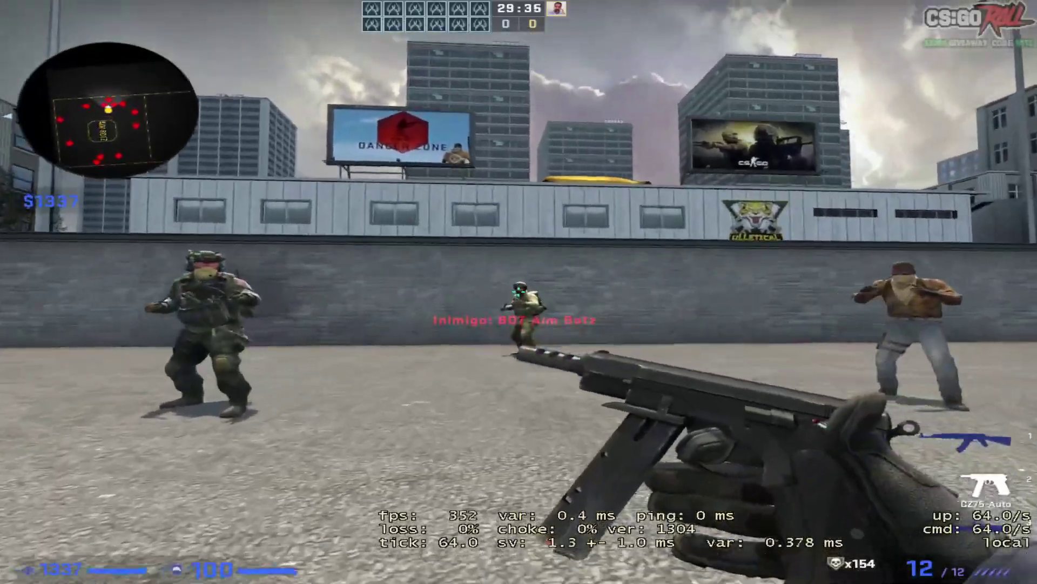
{"action": "key", "text": "f"}
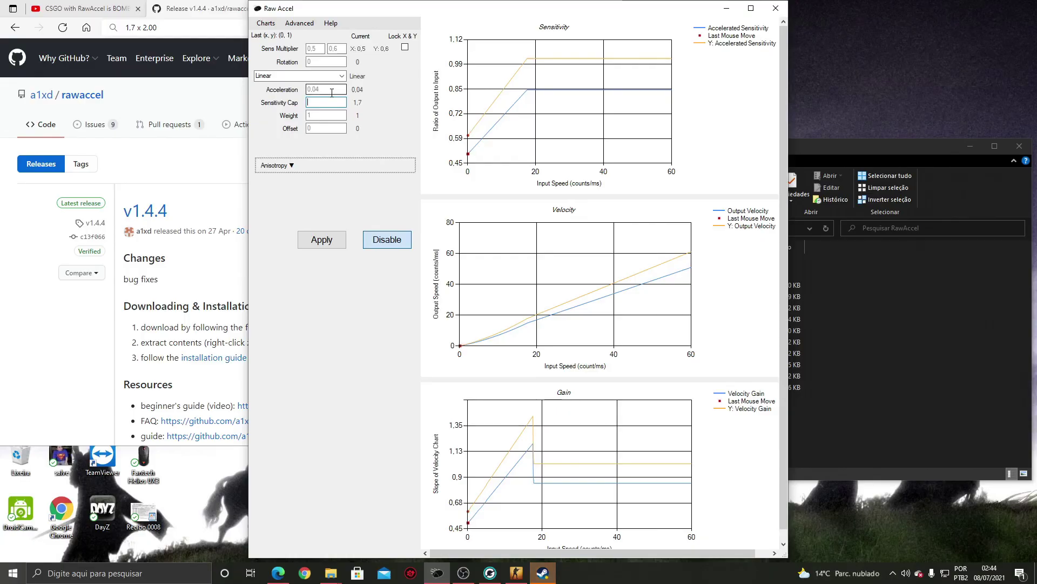
Switch to Raw Accel, clear the sensitivity cap, set the acceleration to 0.03, check the cap style options, and apply the settings.
{"action": "left_click", "coordinate": [322, 238]}
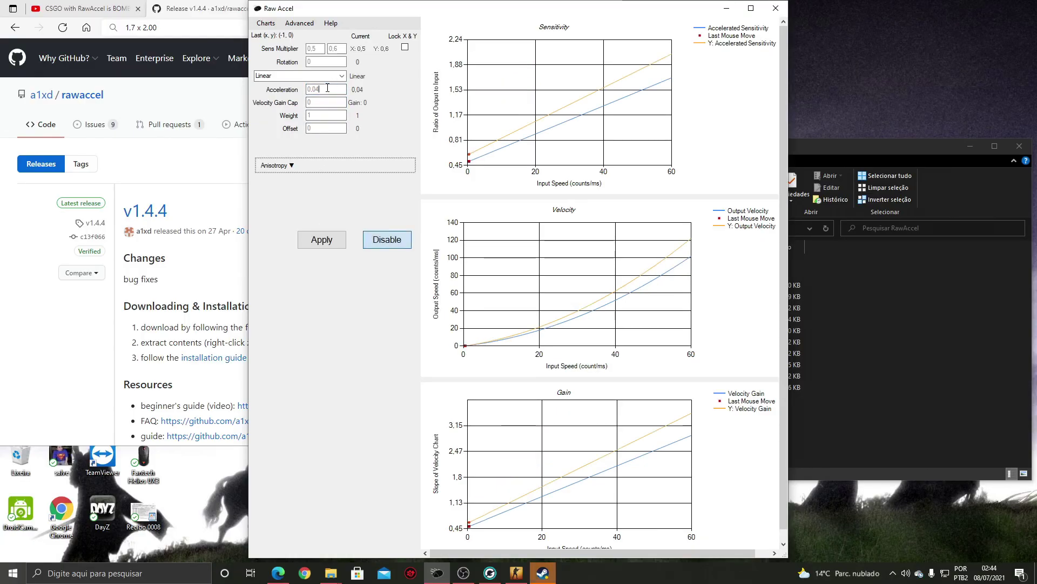
{"action": "left_click", "coordinate": [330, 239]}
{"action": "left_click", "coordinate": [300, 23]}
{"action": "mouse_move", "coordinate": [310, 38]}
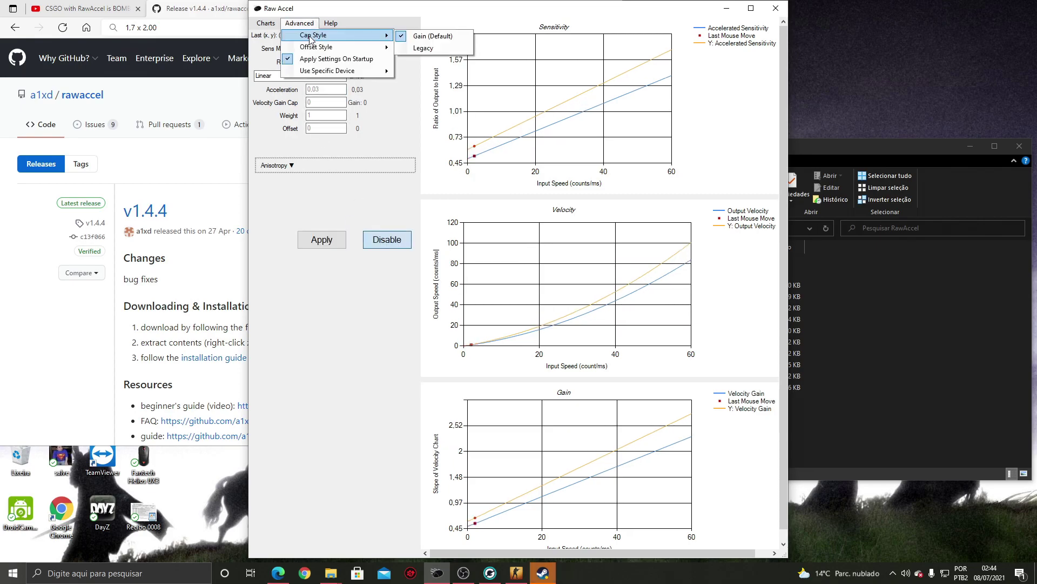
{"action": "left_click", "coordinate": [331, 241]}
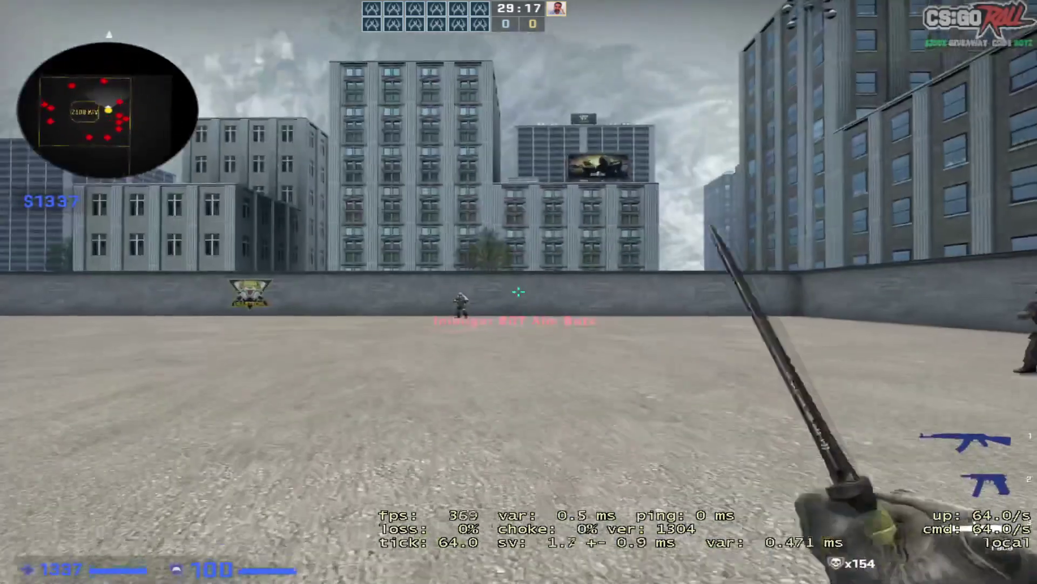
Switch to Counter-Strike: Global Offensive and test the 0.03 acceleration by shooting bots along the wall with the AK-47.
{"action": "key", "text": "1"}
{"action": "key", "text": "f"}
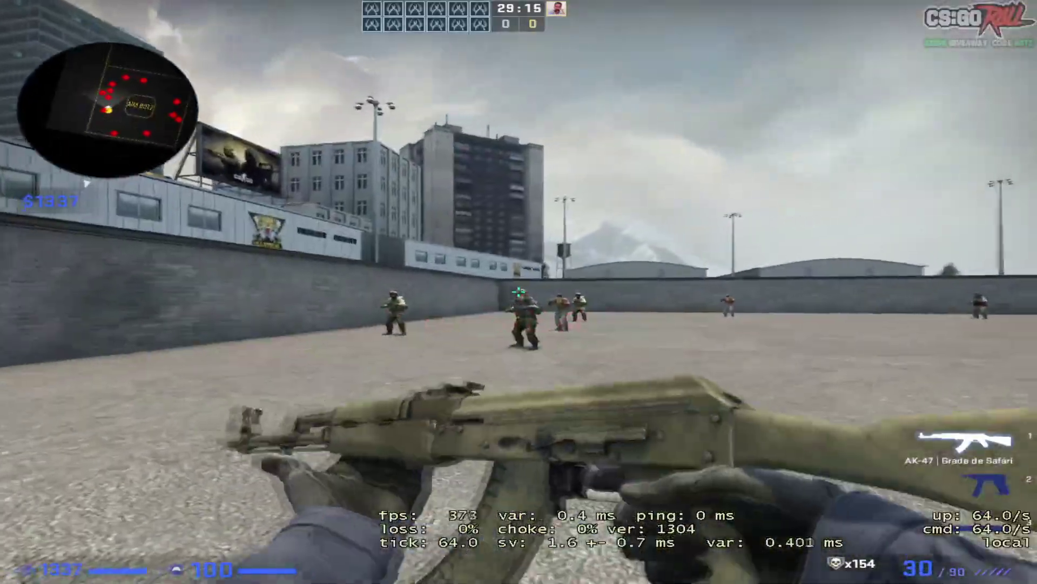
{"action": "left_click", "coordinate": [518, 292]}
{"action": "left_click", "coordinate": [519, 292]}
{"action": "key", "text": "3"}
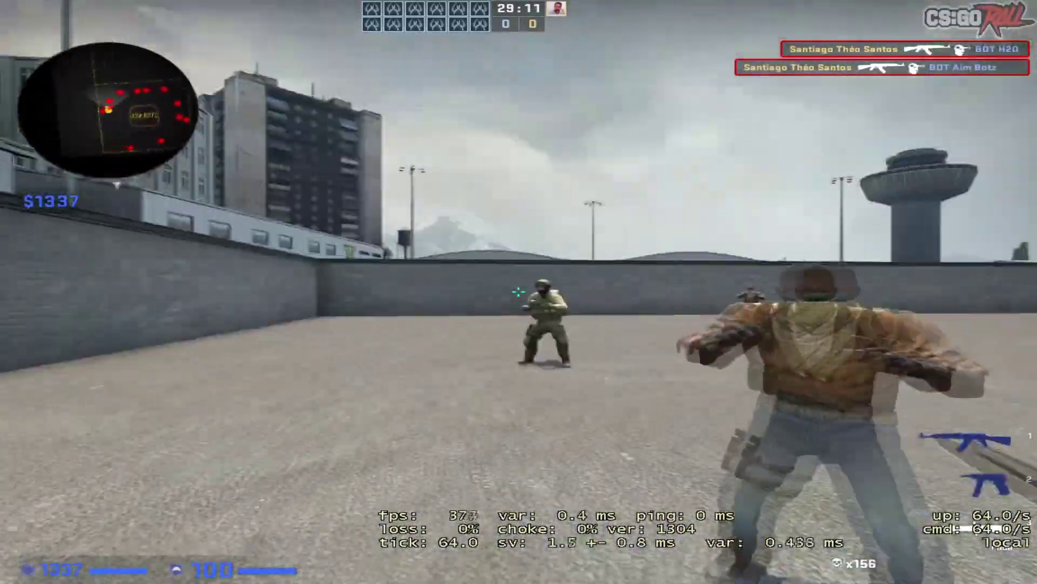
Keep testing quick turns and headshots on close bots, alternating between the AK-47 and the knife.
{"action": "key", "text": "1"}
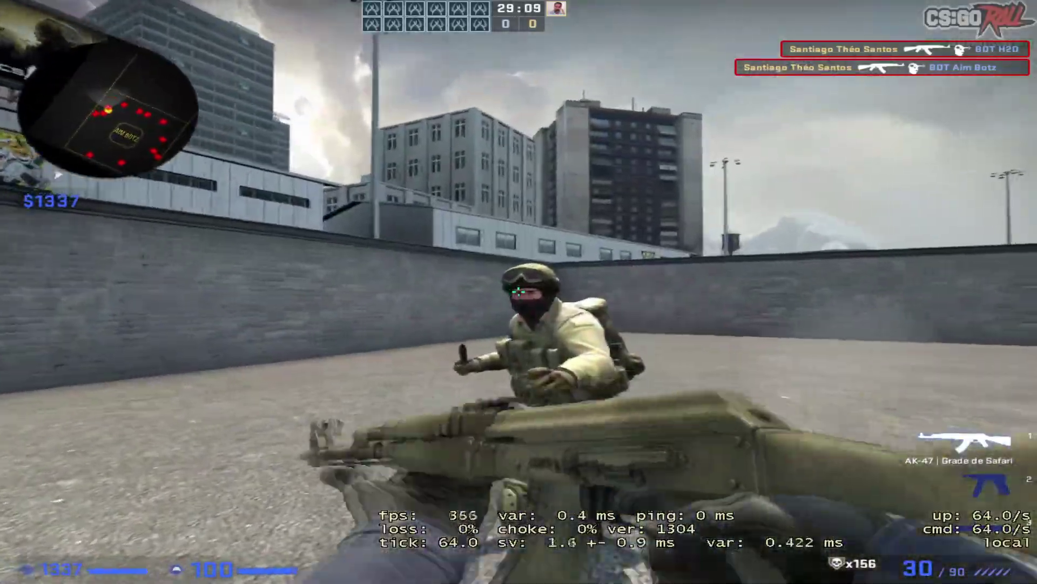
{"action": "left_click", "coordinate": [518, 292]}
{"action": "left_click", "coordinate": [519, 292]}
{"action": "key", "text": "3"}
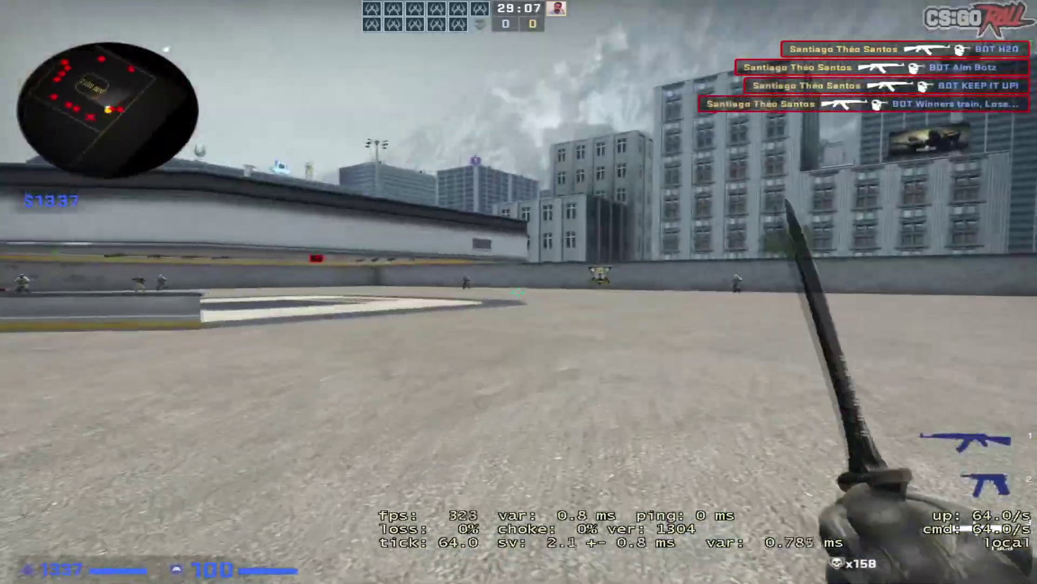
{"action": "key", "text": "1"}
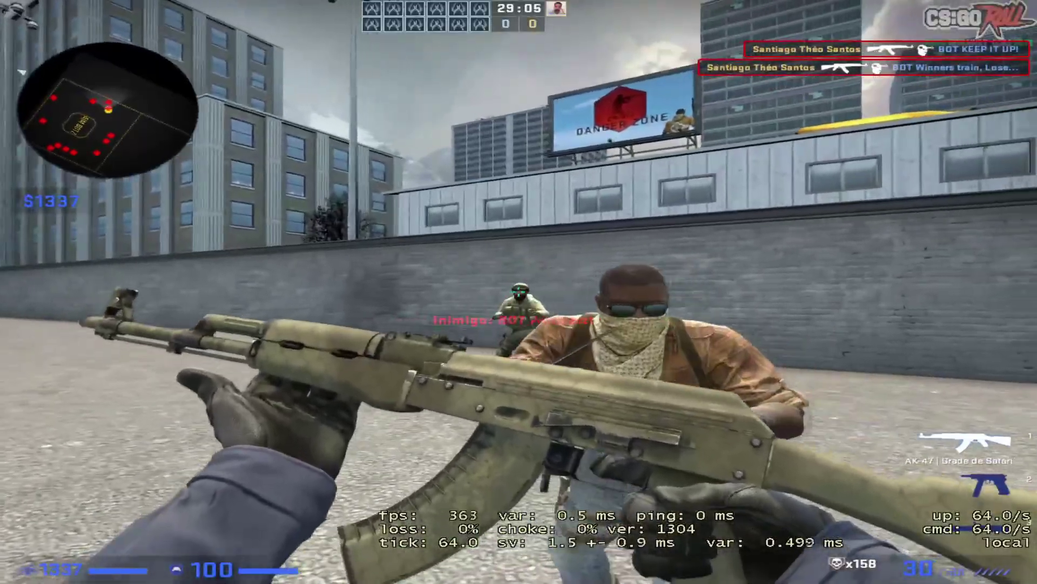
{"action": "left_click", "coordinate": [519, 292]}
{"action": "left_click", "coordinate": [519, 292]}
{"action": "key", "text": "3"}
{"action": "key", "text": "w"}
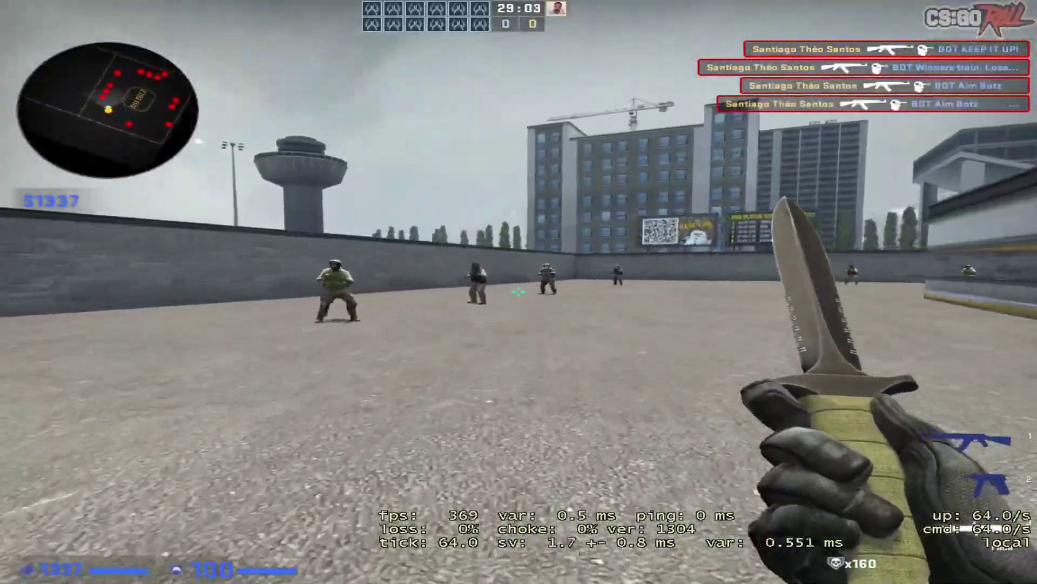
Shoot the bots along the wall with the AK-47, inspect the rifle, and return to the knife.
{"action": "key", "text": "1"}
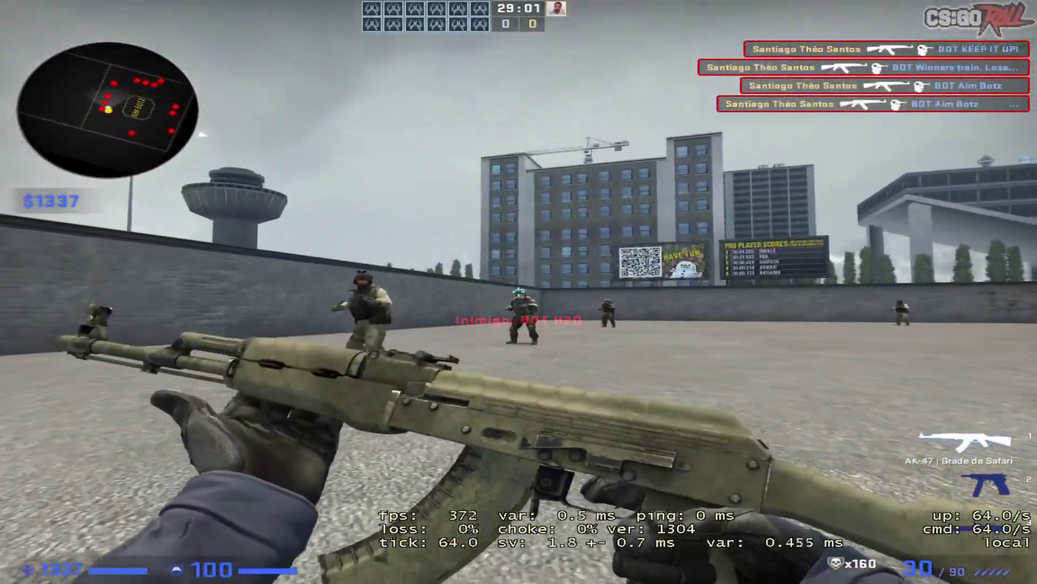
{"action": "left_click", "coordinate": [519, 291]}
{"action": "left_click", "coordinate": [519, 292]}
{"action": "key", "text": "f"}
{"action": "key", "text": "3"}
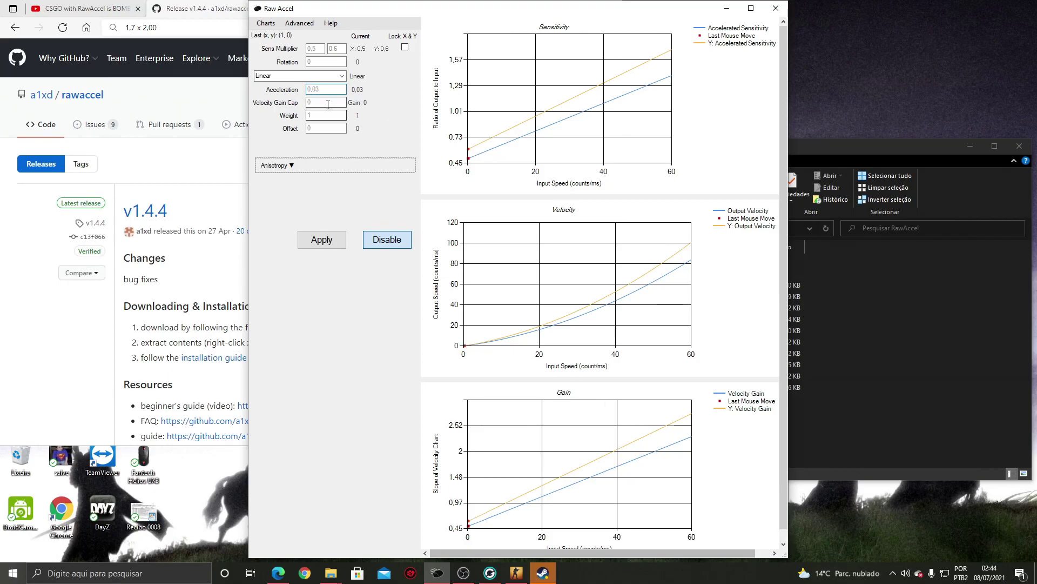
Switch from Raw Accel to Counter-Strike: Global Offensive, advance on the bots by the wall, and test quick AK-47 headshots.
{"action": "left_click", "coordinate": [517, 574]}
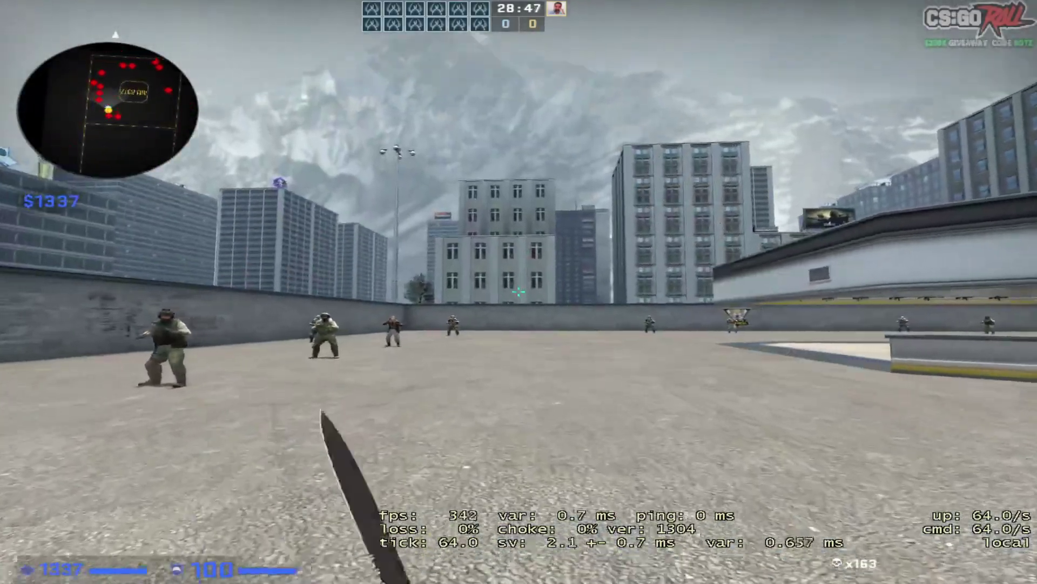
{"action": "key", "text": "w"}
{"action": "left_click", "coordinate": [518, 292]}
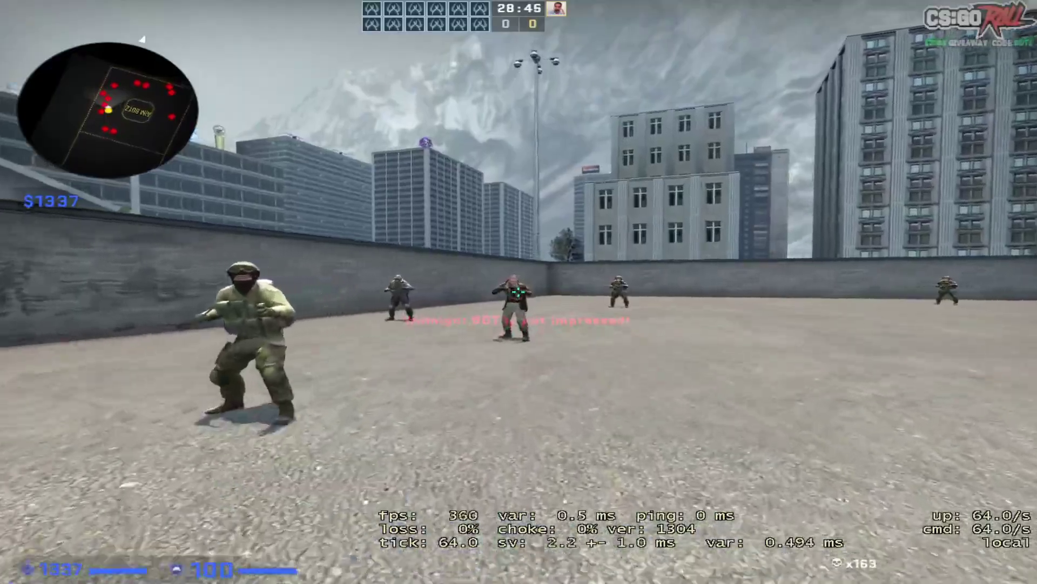
{"action": "key", "text": "1"}
{"action": "left_click", "coordinate": [519, 292]}
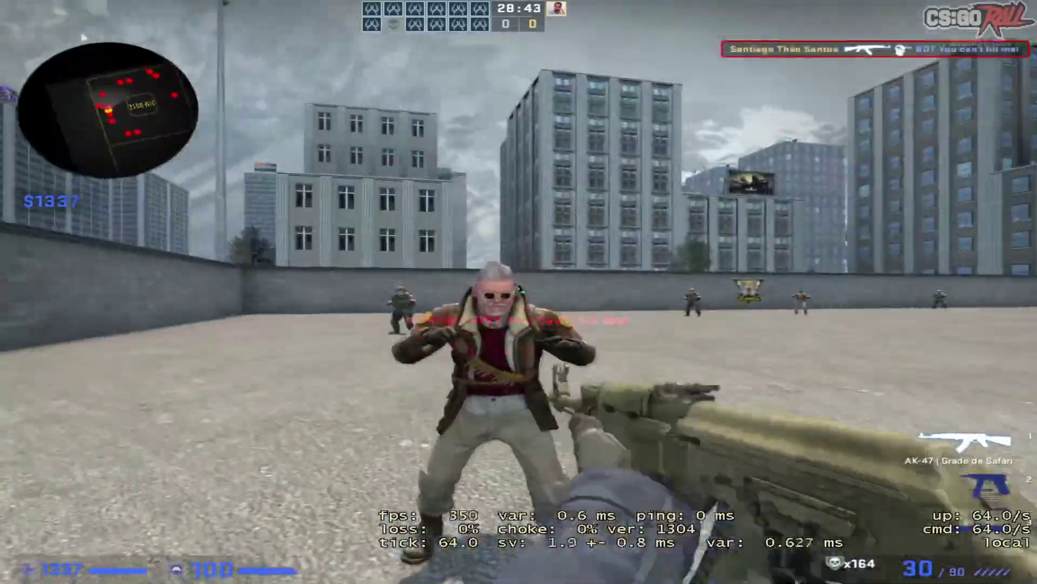
{"action": "key", "text": "f"}
{"action": "left_click", "coordinate": [519, 292]}
{"action": "left_click", "coordinate": [518, 292]}
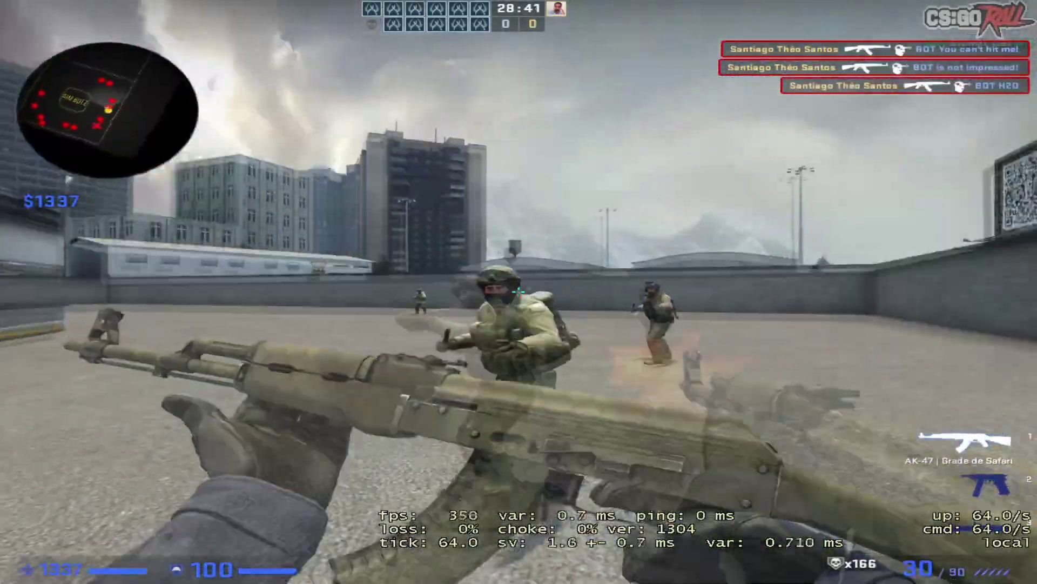
Shoot the close bot after the wide turn, inspect the AK-47, and move forward with the knife.
{"action": "left_click", "coordinate": [518, 292]}
{"action": "key", "text": "f"}
{"action": "key", "text": "3"}
{"action": "key", "text": "w"}
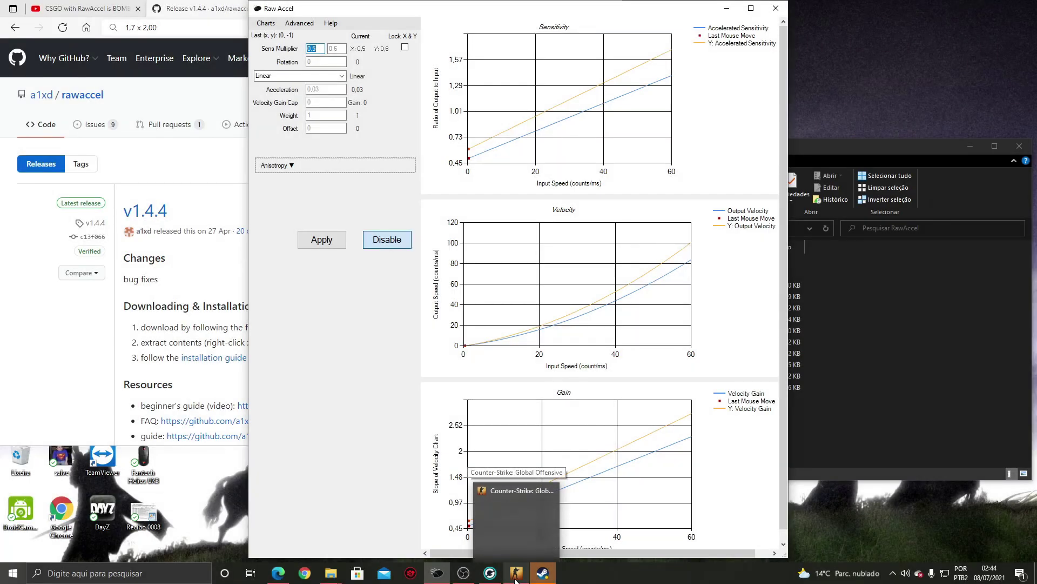
Switch back to Counter-Strike: Global Offensive from Raw Accel and test fast AK-47 flicks between distant and close bots.
{"action": "left_click", "coordinate": [524, 580]}
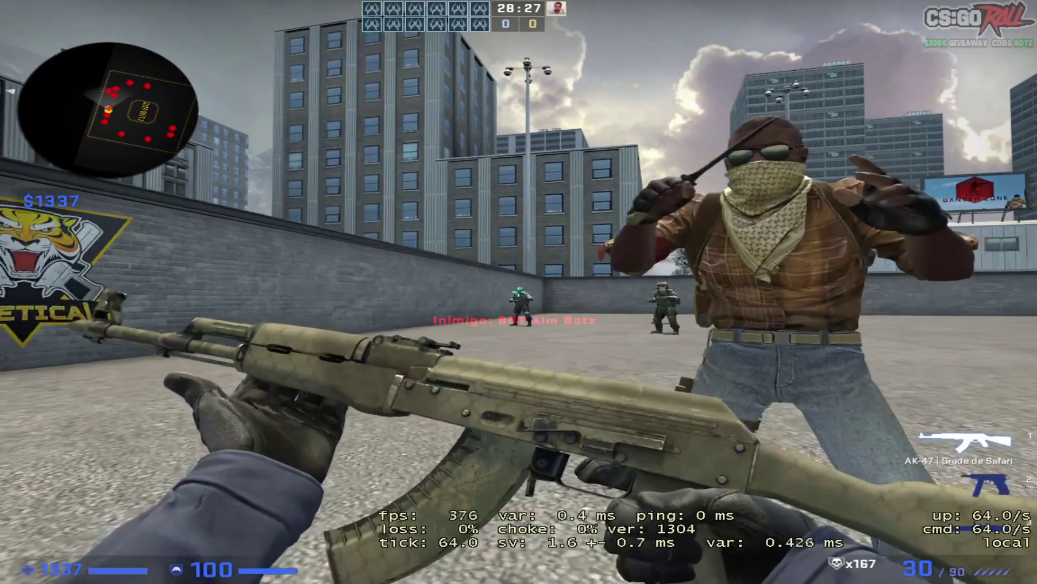
{"action": "left_click", "coordinate": [519, 292]}
{"action": "left_click", "coordinate": [518, 292]}
{"action": "left_click", "coordinate": [519, 292]}
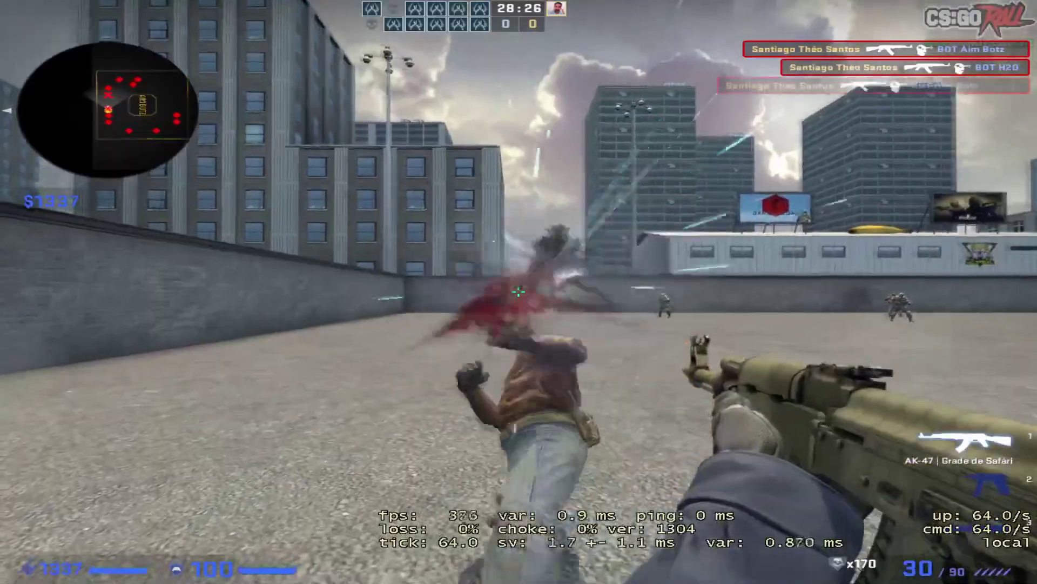